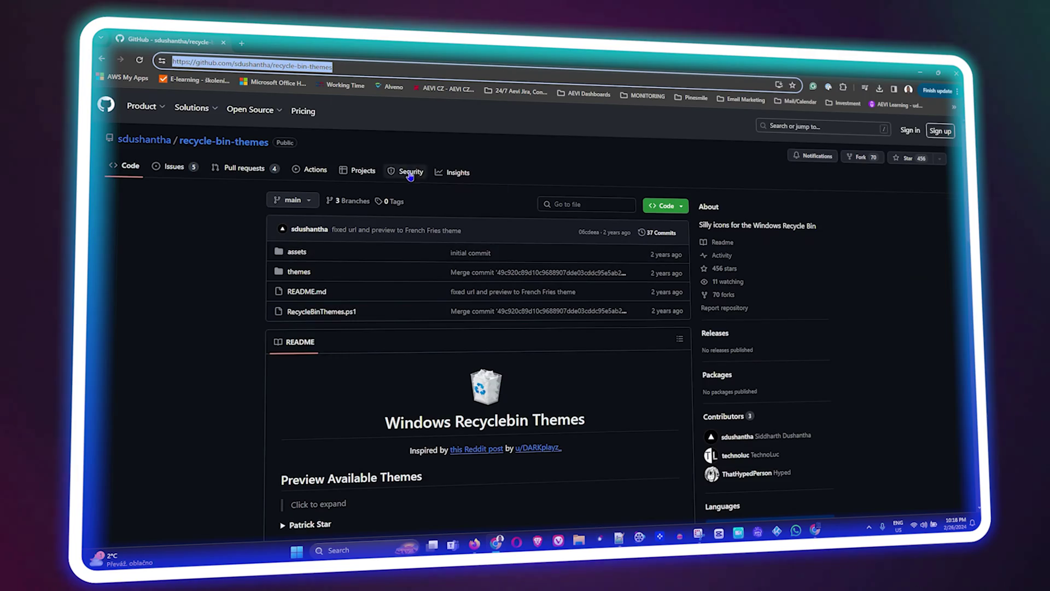
# Step: Scroll the README to Minecraft Chest and open one of its .ico icon files
pyautogui.scroll(-10, 297, 425)
pyautogui.scroll(-8, 383, 372)
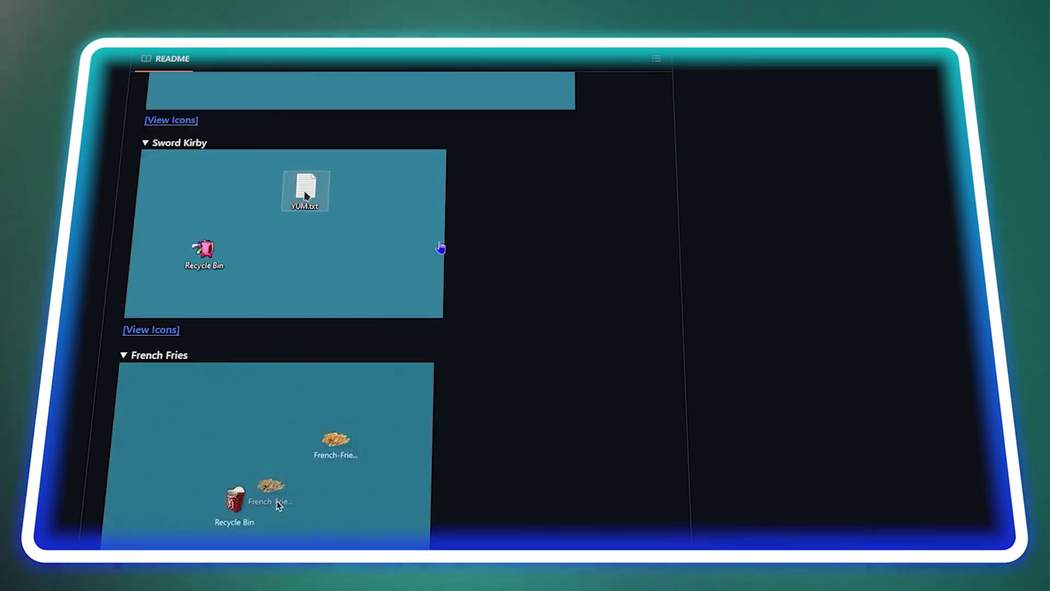
pyautogui.scroll(-3, 492, 252)
pyautogui.scroll(-5, 328, 382)
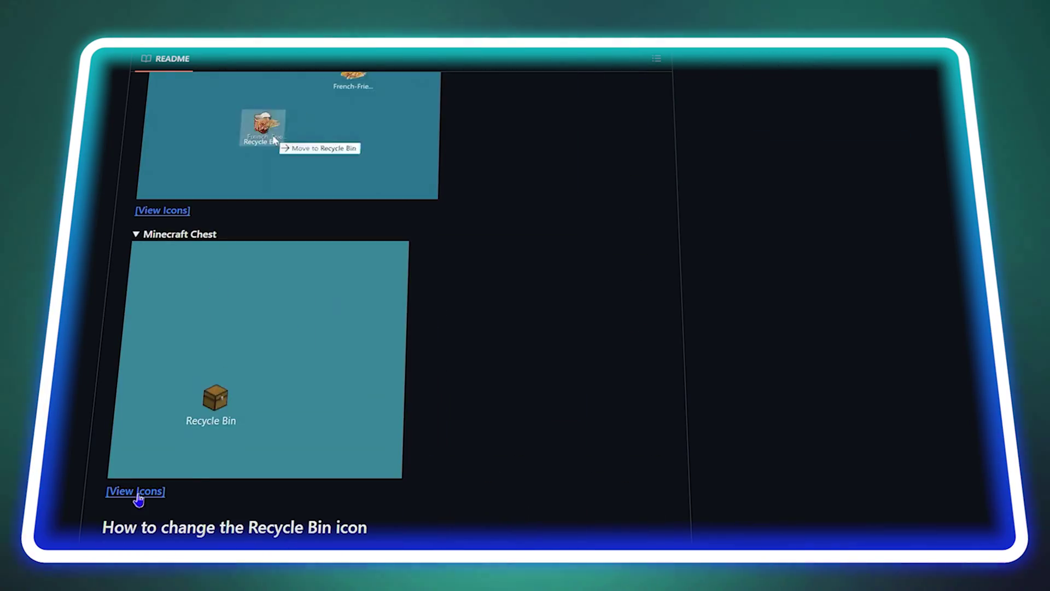
pyautogui.click(136, 495)
pyautogui.click(211, 242)
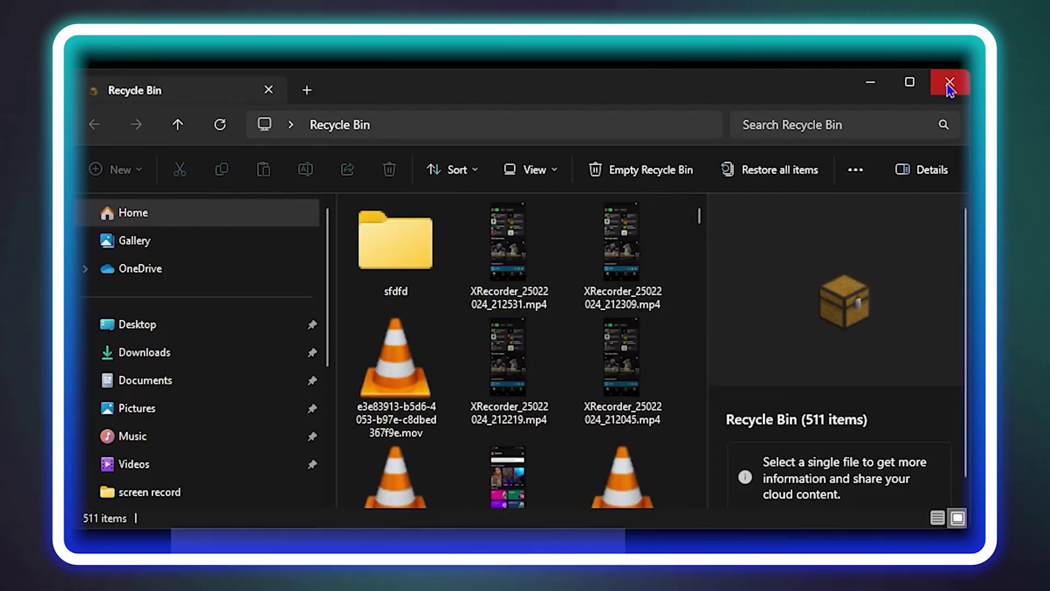
# Step: Close the Recycle Bin window and switch back to the GitHub repository in Chrome
pyautogui.click(950, 83)
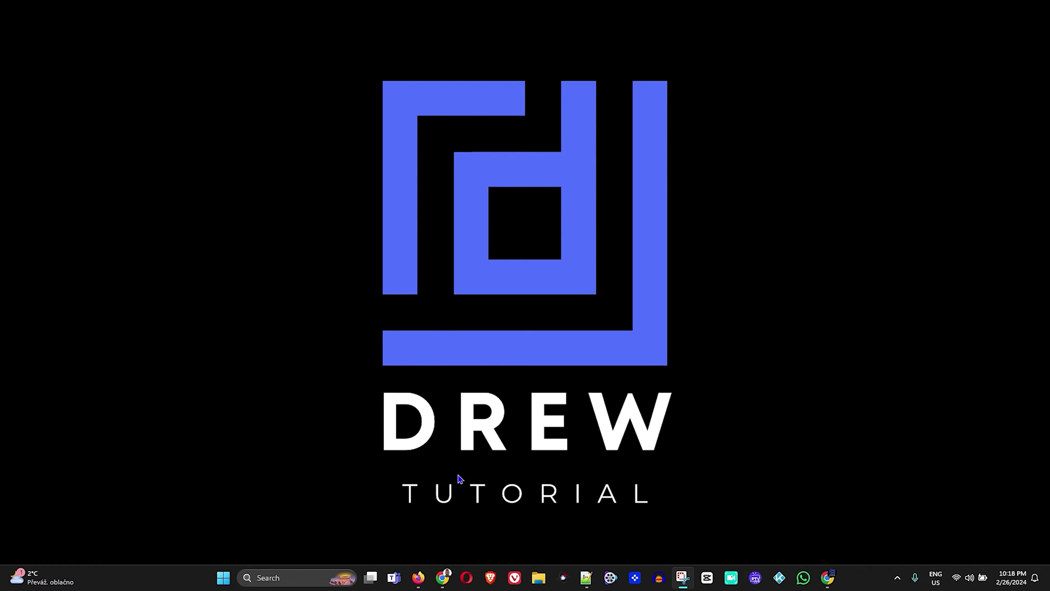
pyautogui.moveTo(441, 579)
pyautogui.click(457, 550)
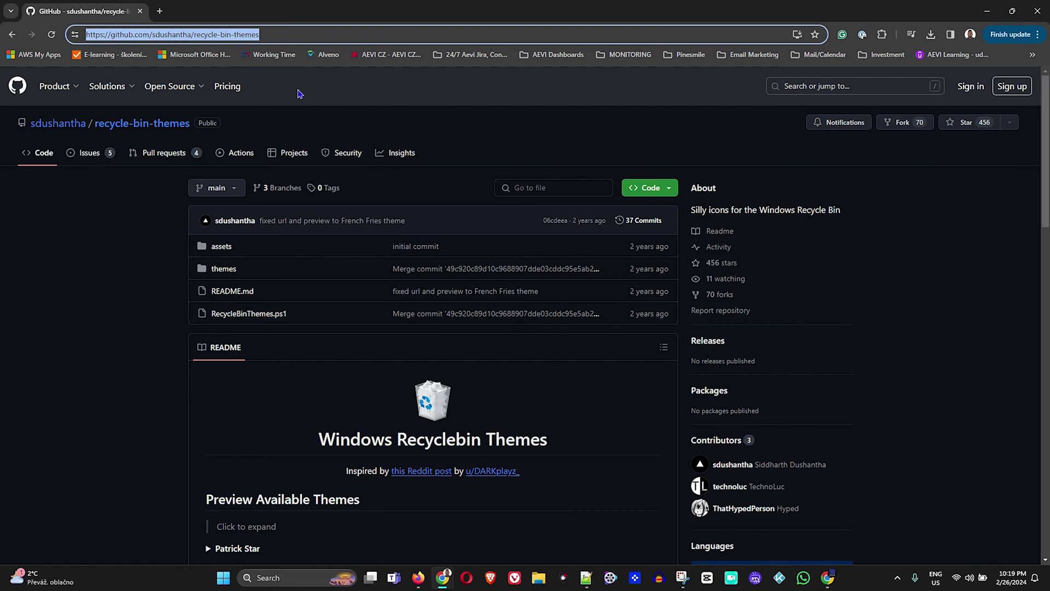
# Step: Expand the Patrick Star and Pop Cat theme previews in the README
pyautogui.scroll(-7, 328, 211)
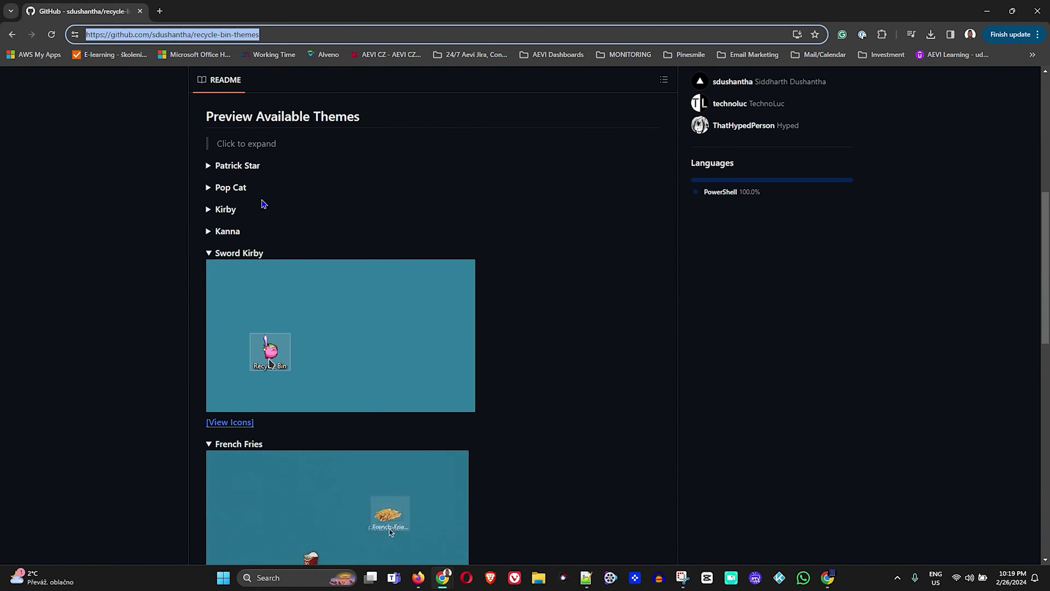
pyautogui.click(208, 165)
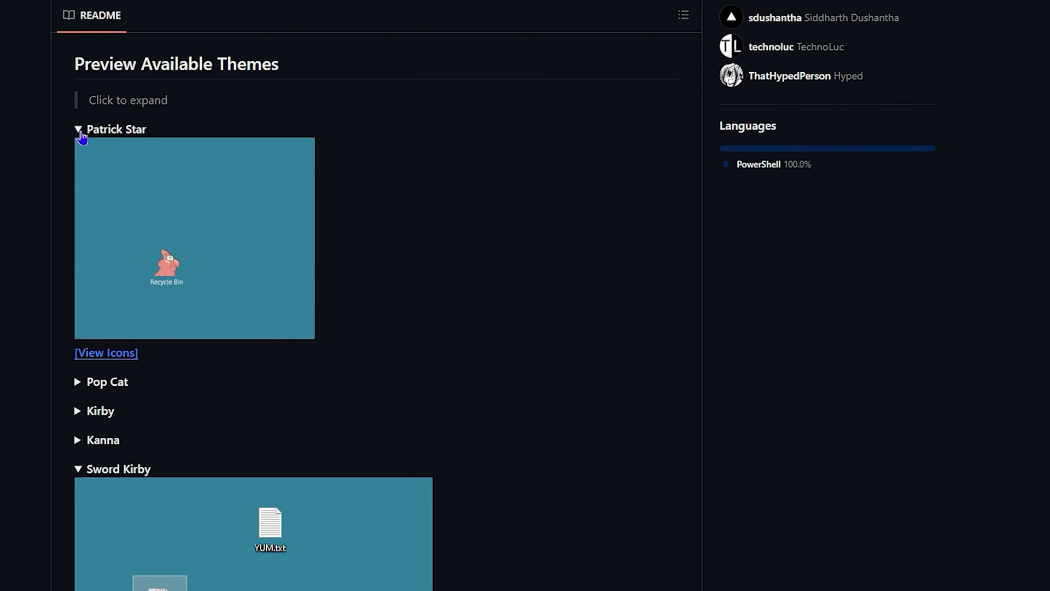
pyautogui.click(78, 384)
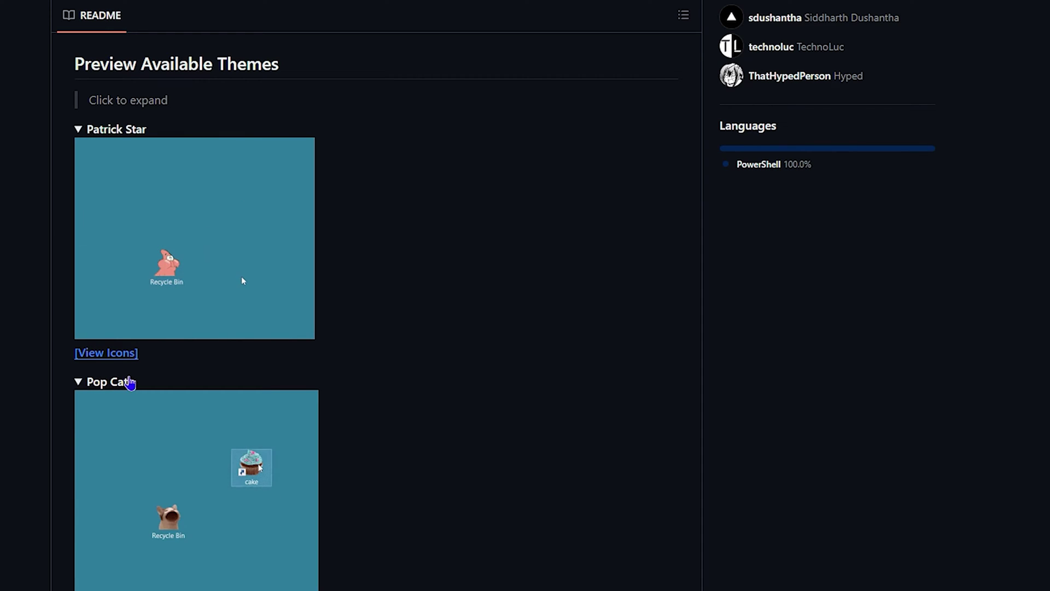
# Step: Expand the Kirby, Kanna and Minecraft Chest theme previews further down
pyautogui.scroll(-3, 120, 386)
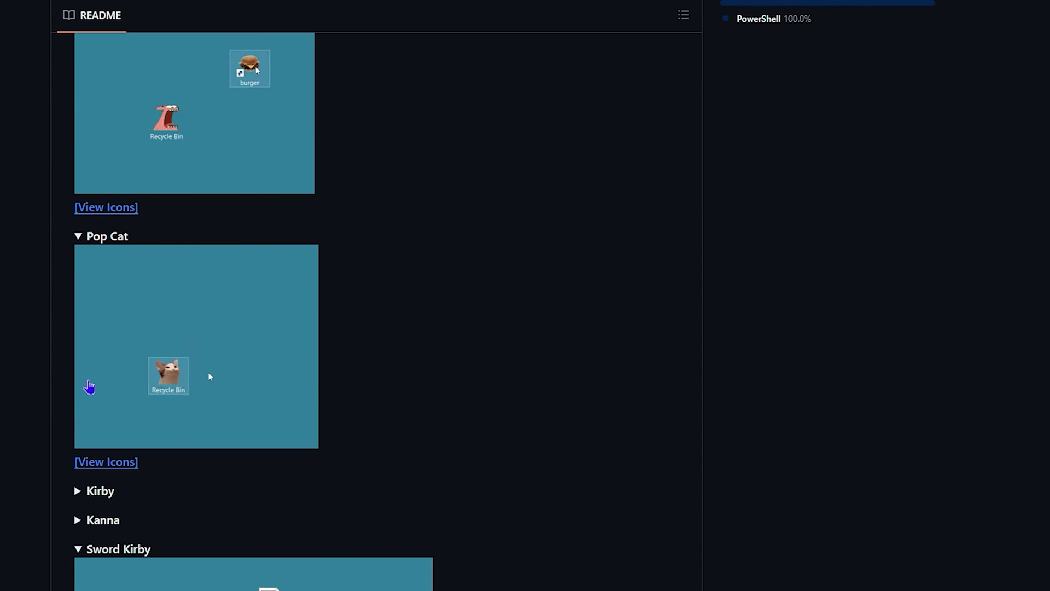
pyautogui.scroll(-3, 89, 383)
pyautogui.click(85, 355)
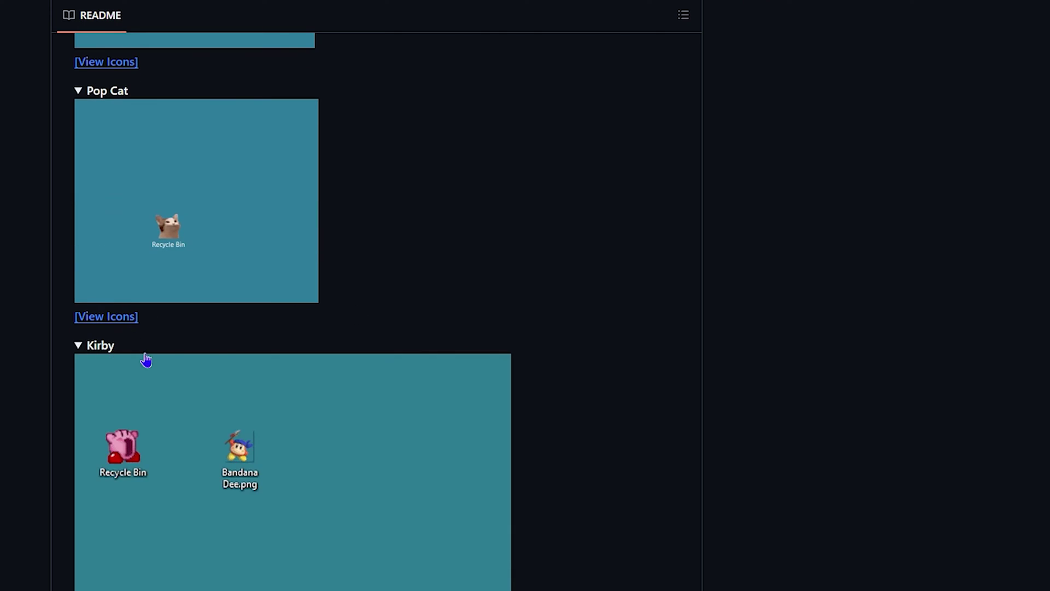
pyautogui.scroll(-3, 341, 335)
pyautogui.scroll(-4, 274, 402)
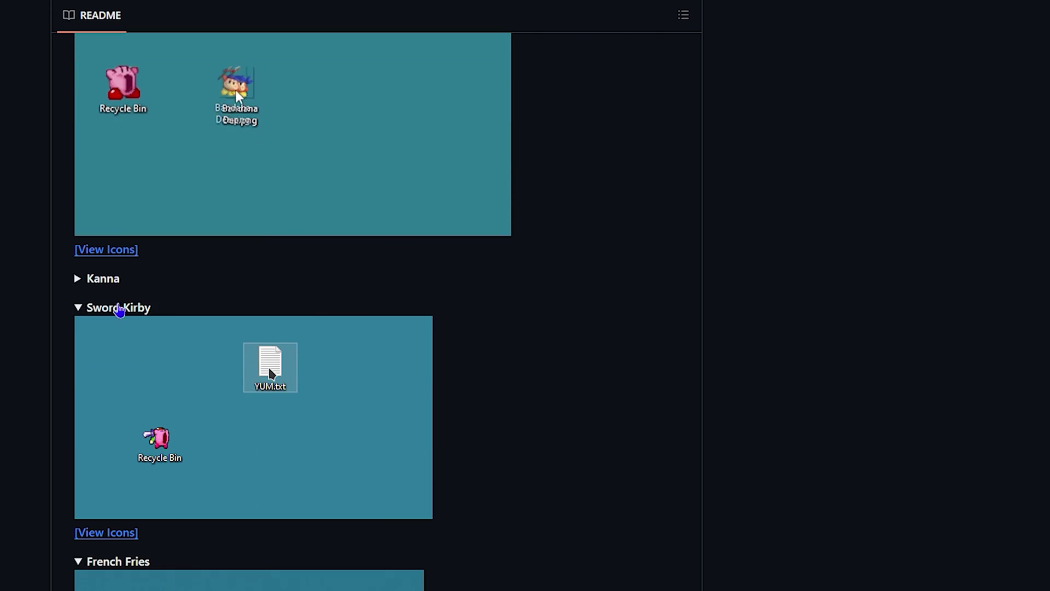
pyautogui.click(93, 285)
pyautogui.scroll(-4, 410, 453)
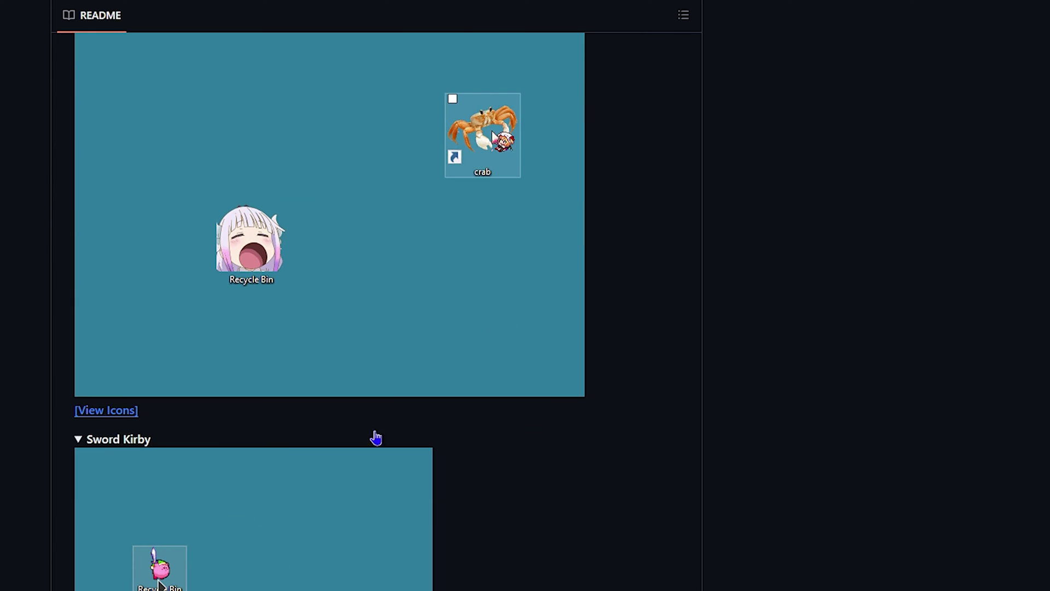
pyautogui.scroll(-4, 249, 452)
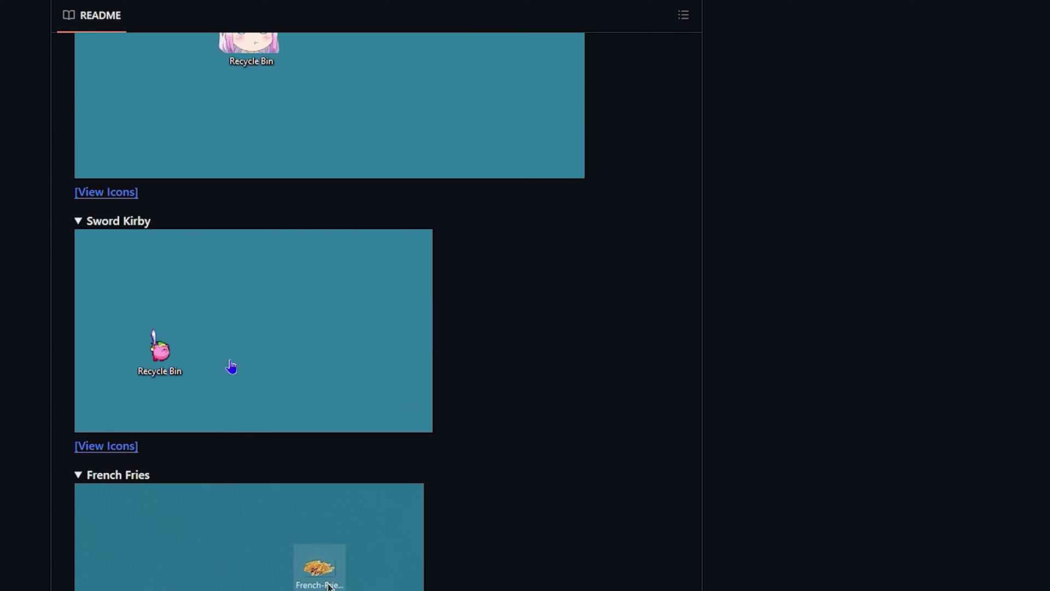
pyautogui.scroll(-4, 394, 341)
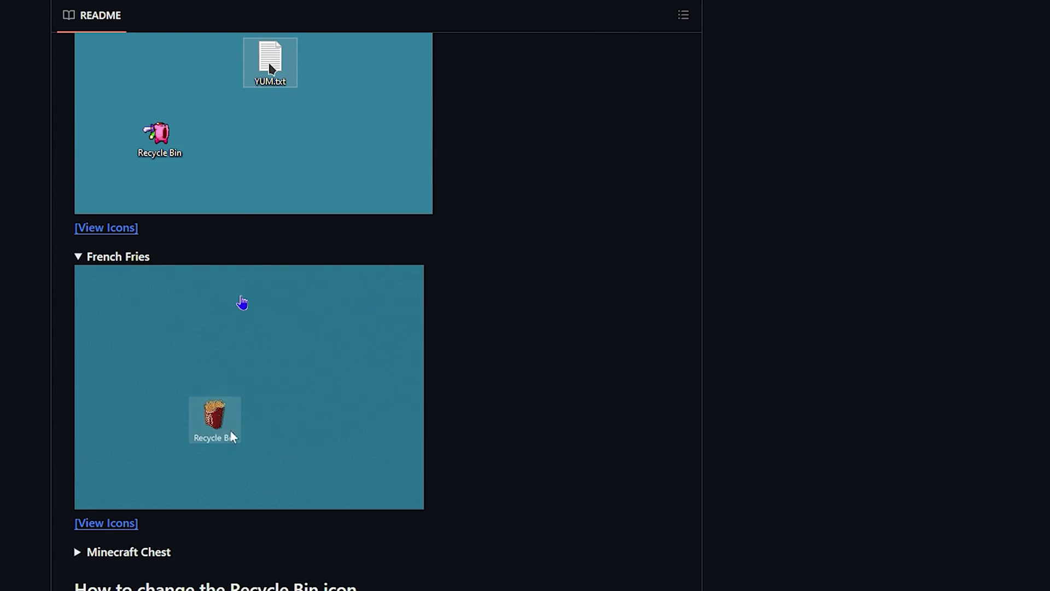
pyautogui.scroll(-3, 372, 446)
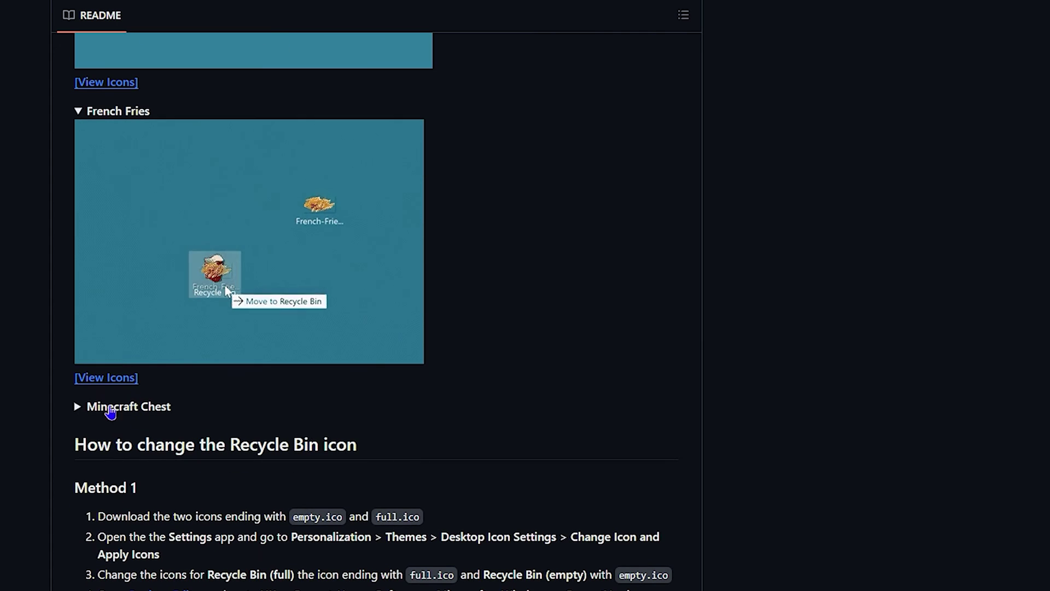
pyautogui.click(85, 410)
pyautogui.scroll(-2, 436, 399)
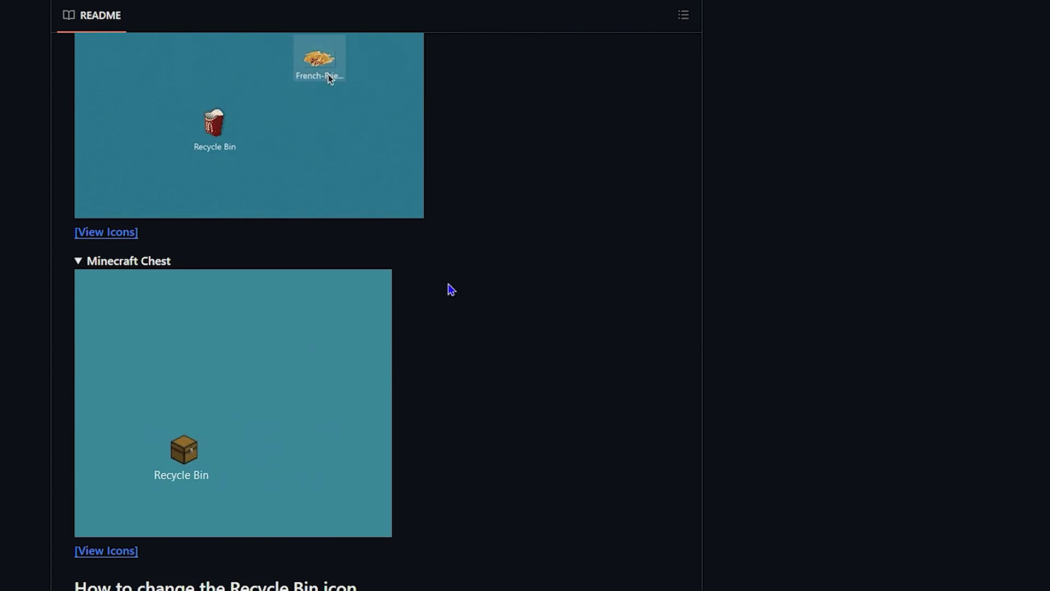
# Step: Scroll past the Kanna, Sword Kirby and French Fries previews to Minecraft Chest
pyautogui.scroll(-4, 389, 331)
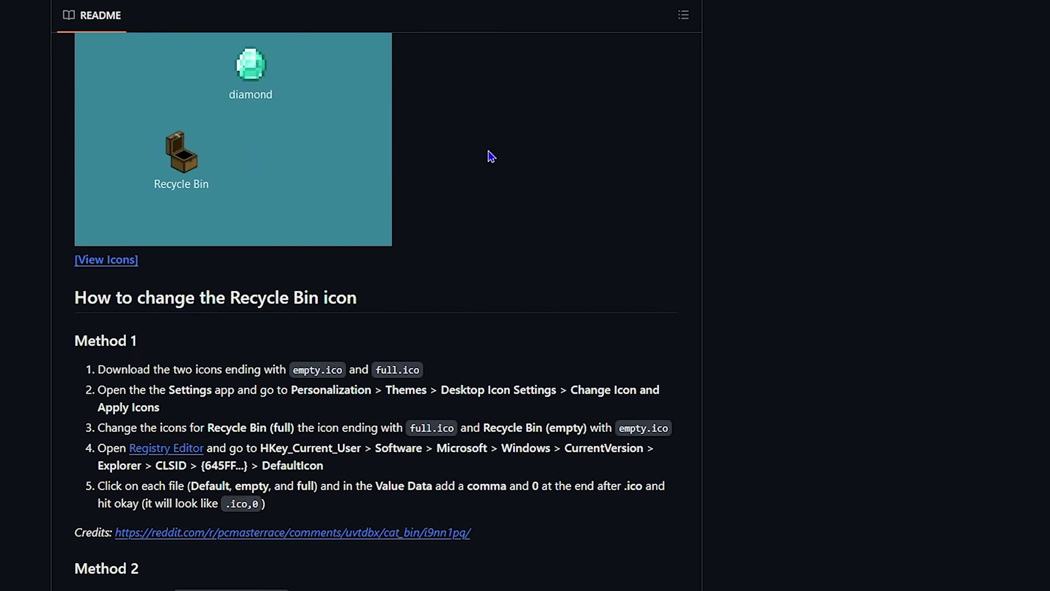
pyautogui.scroll(5, 487, 157)
pyautogui.scroll(-5, 345, 295)
pyautogui.scroll(-1, 364, 337)
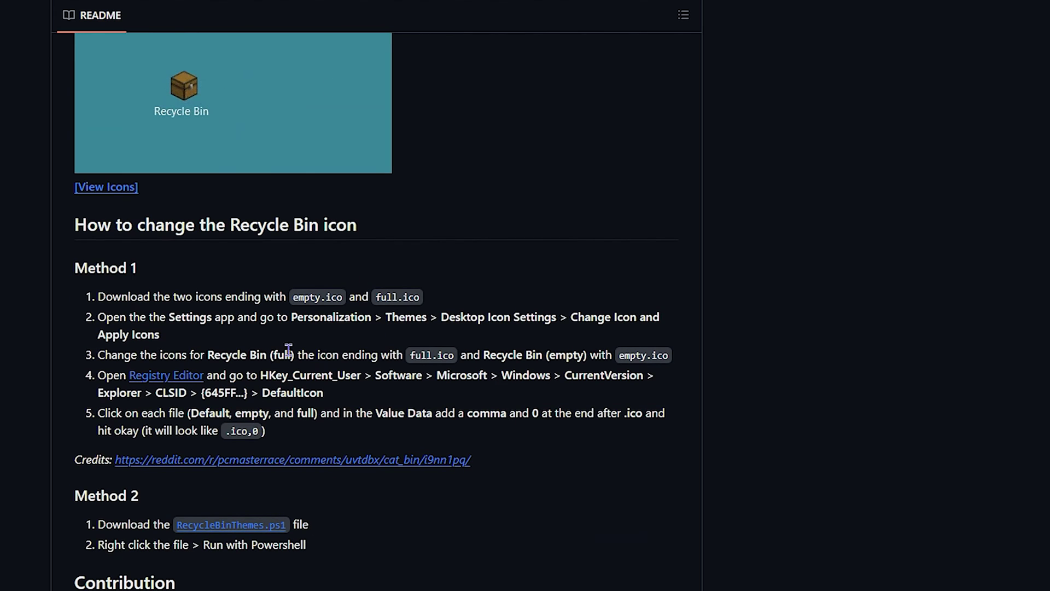
pyautogui.scroll(-4, 373, 391)
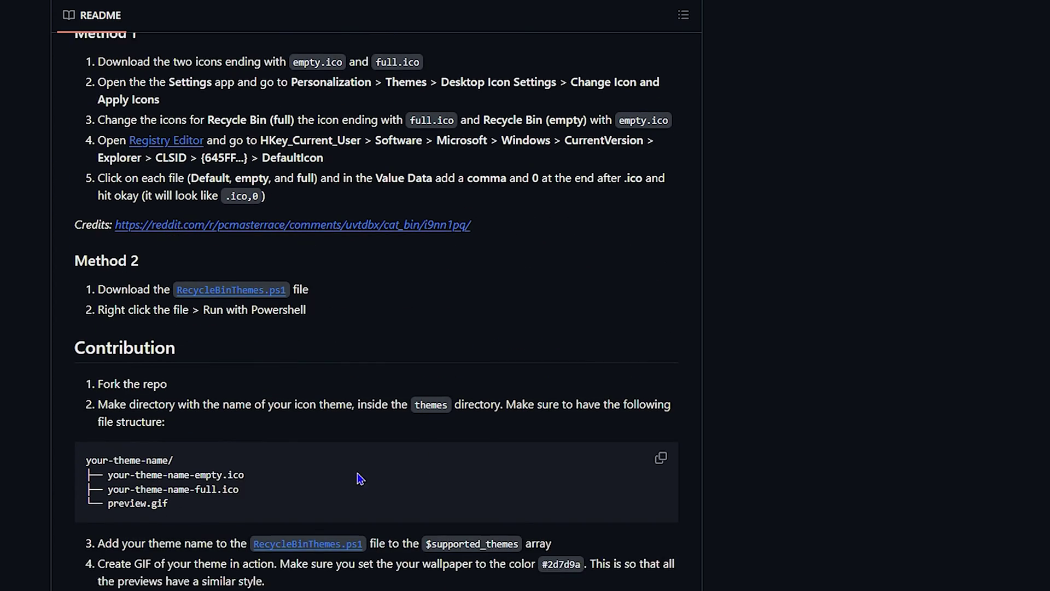
pyautogui.scroll(10, 429, 199)
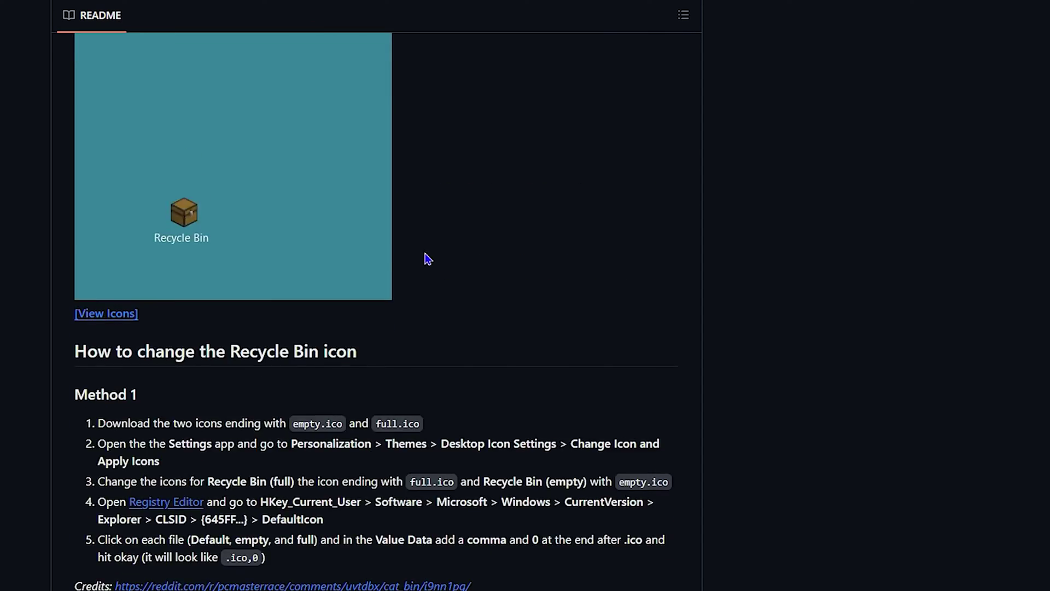
pyautogui.scroll(-3, 430, 272)
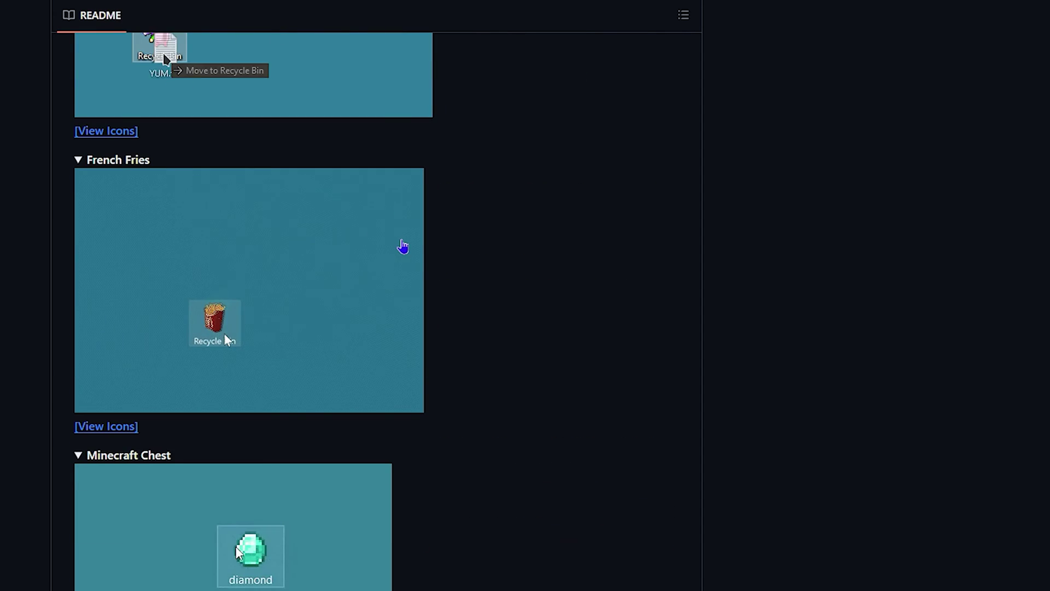
pyautogui.scroll(-5, 422, 257)
pyautogui.scroll(10, 429, 240)
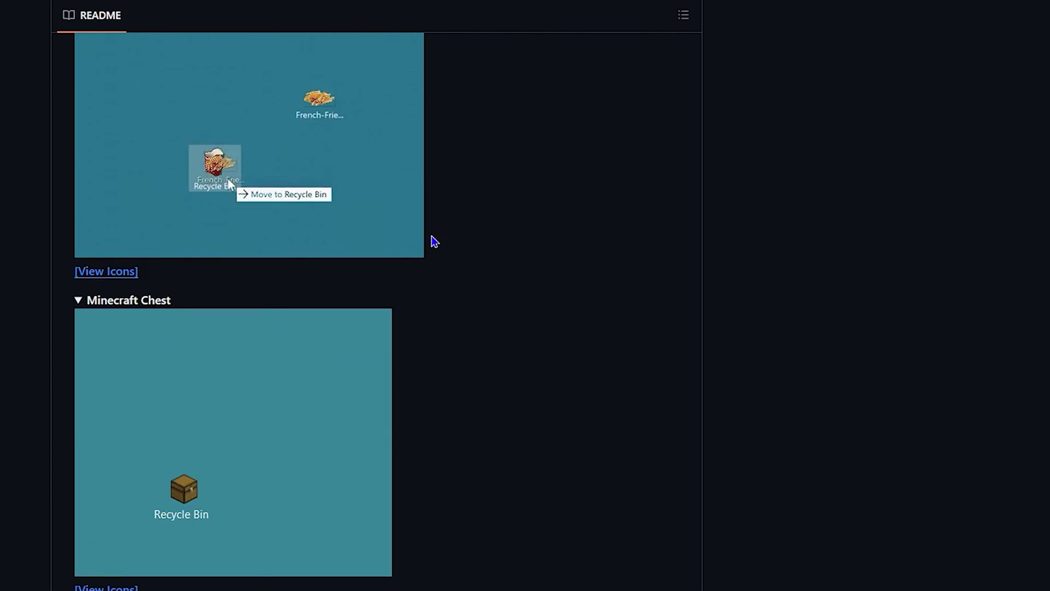
pyautogui.scroll(-4, 512, 241)
pyautogui.scroll(-9, 508, 250)
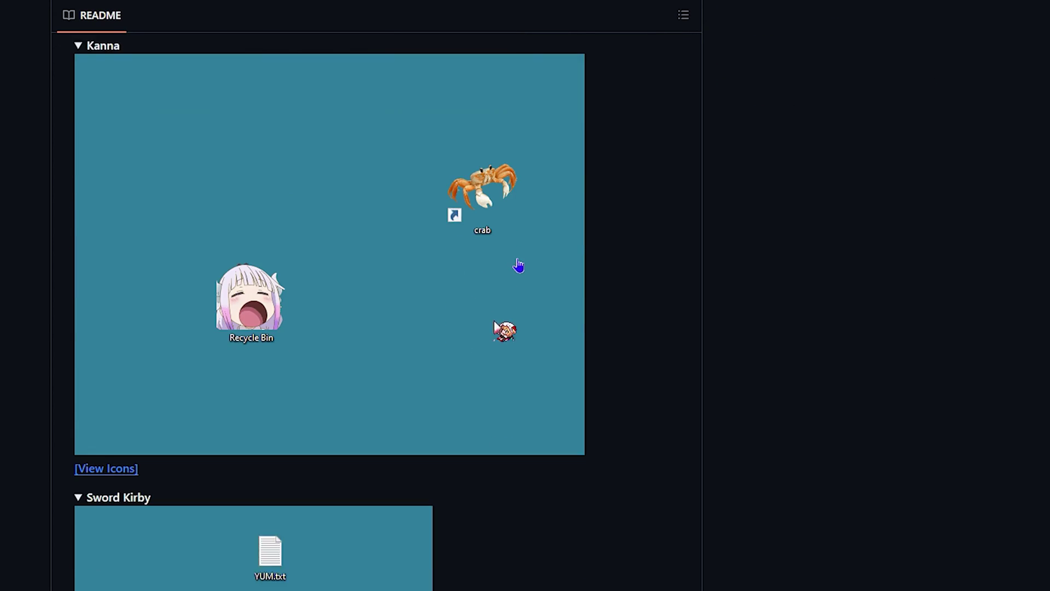
pyautogui.scroll(-3, 525, 266)
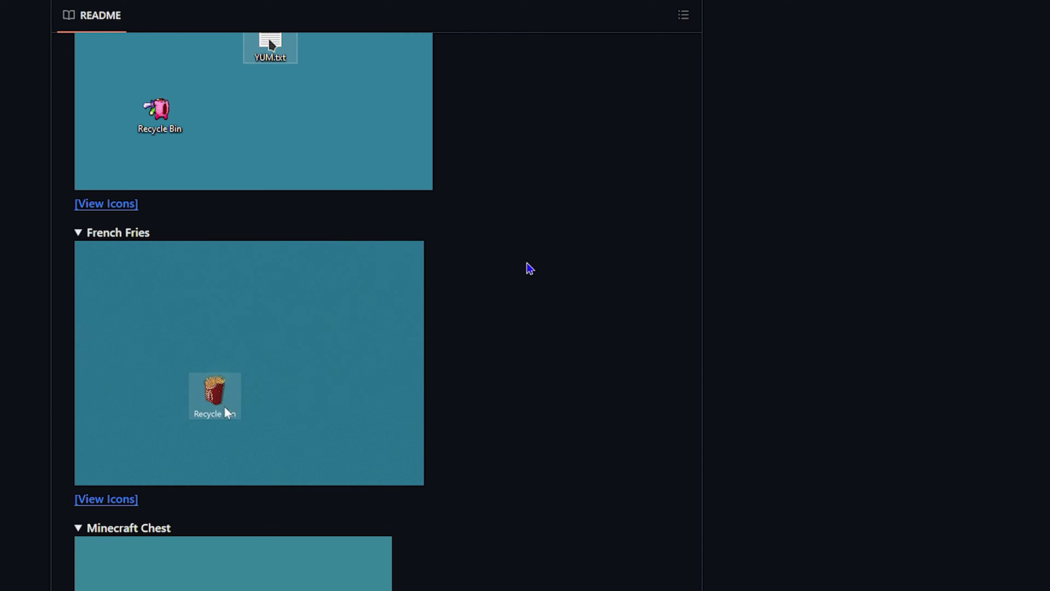
pyautogui.scroll(-4, 530, 268)
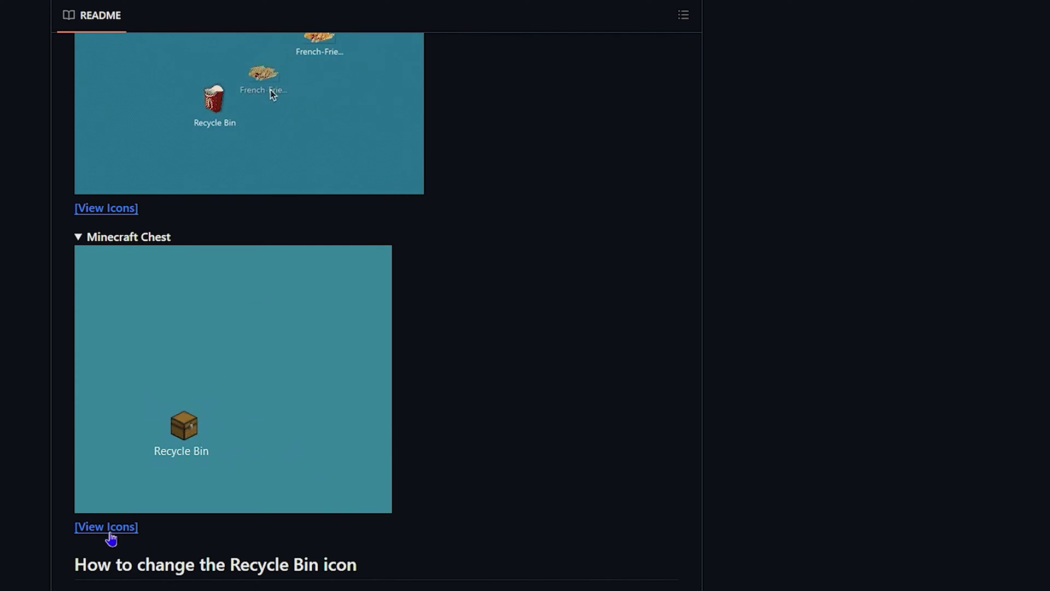
# Step: Download minecraft-chest-full.ico and minecraft-chest-empty.ico from the Minecraft Chest icon folder
pyautogui.click(109, 530)
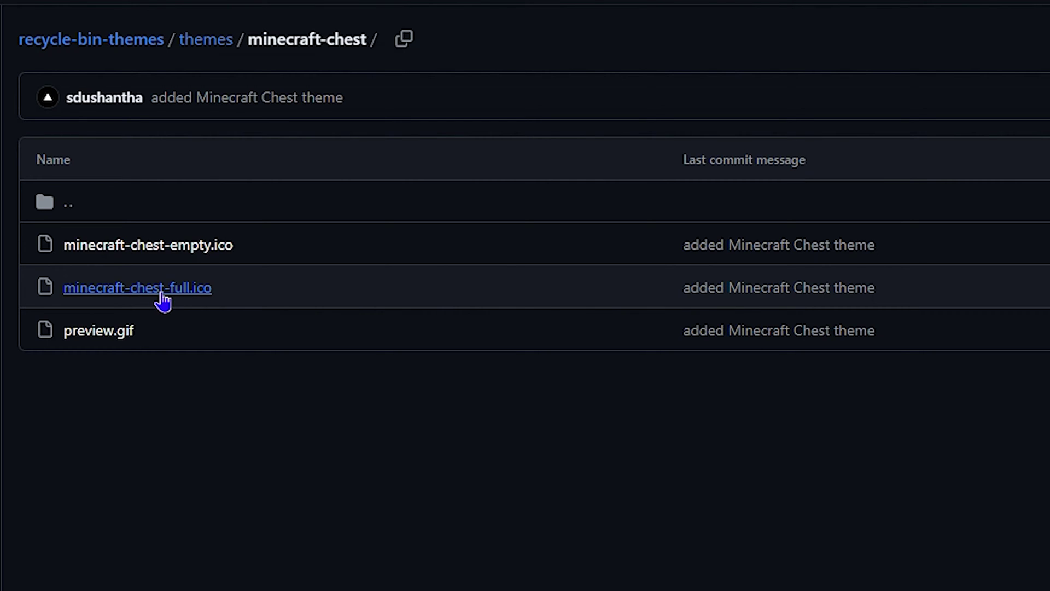
pyautogui.click(167, 295)
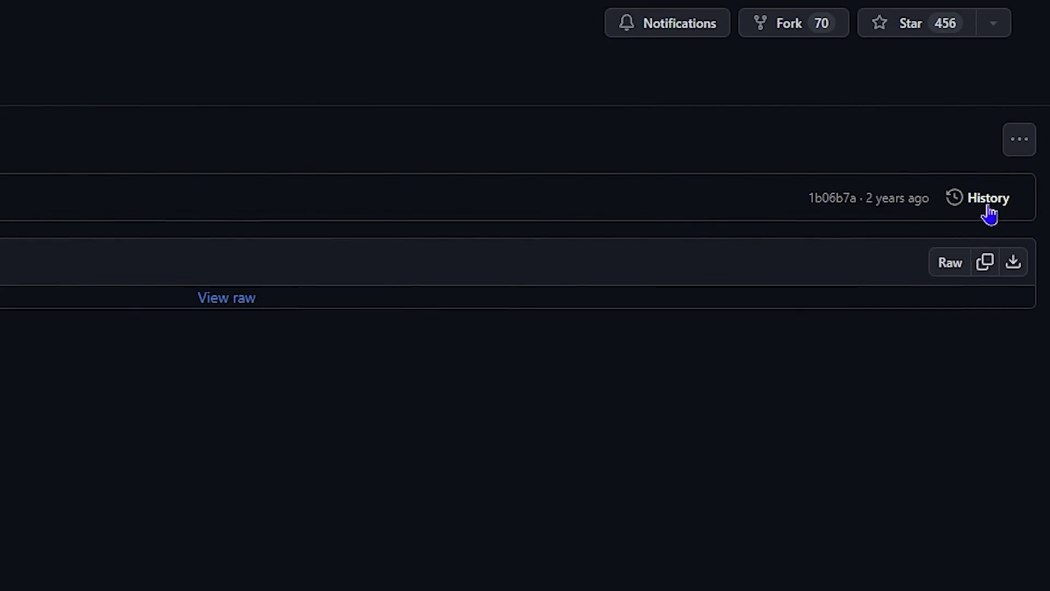
pyautogui.click(1009, 143)
pyautogui.click(786, 234)
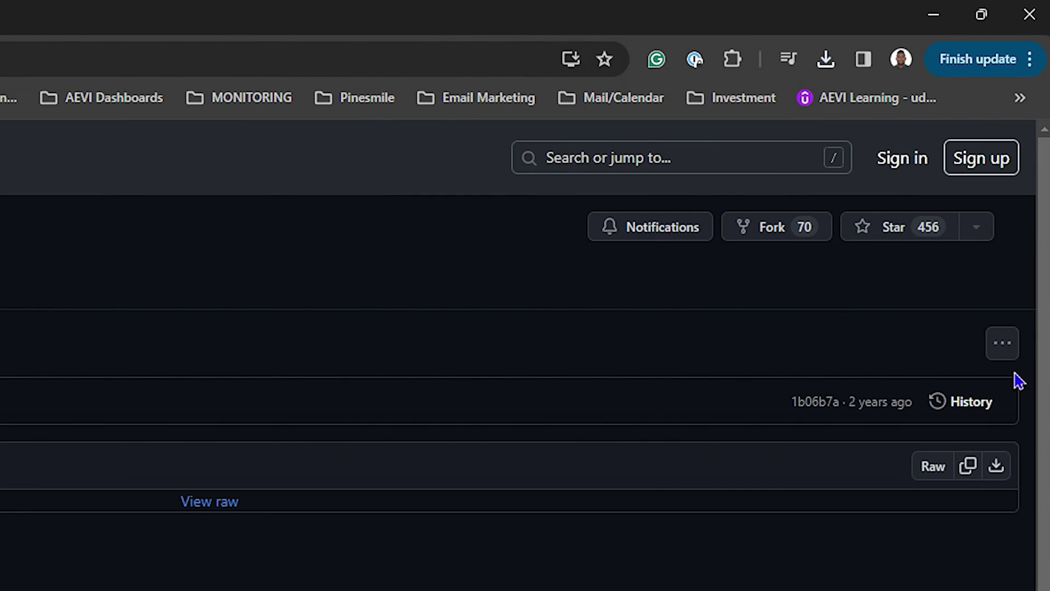
pyautogui.click(1014, 353)
pyautogui.click(826, 438)
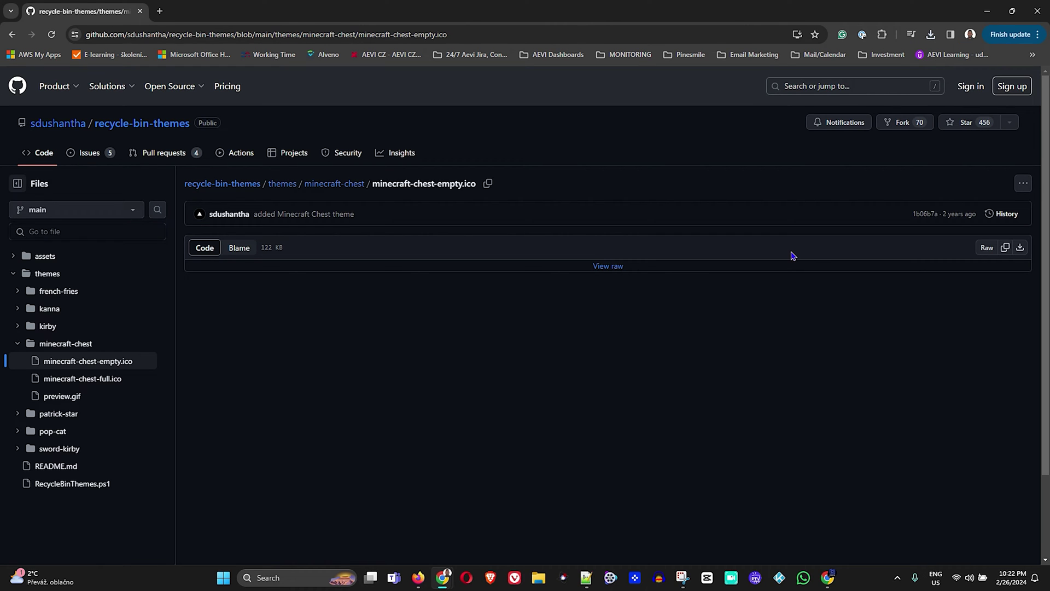
# Step: Minimize Chrome and open Desktop icon settings via Settings > Personalization > Themes
pyautogui.click(988, 15)
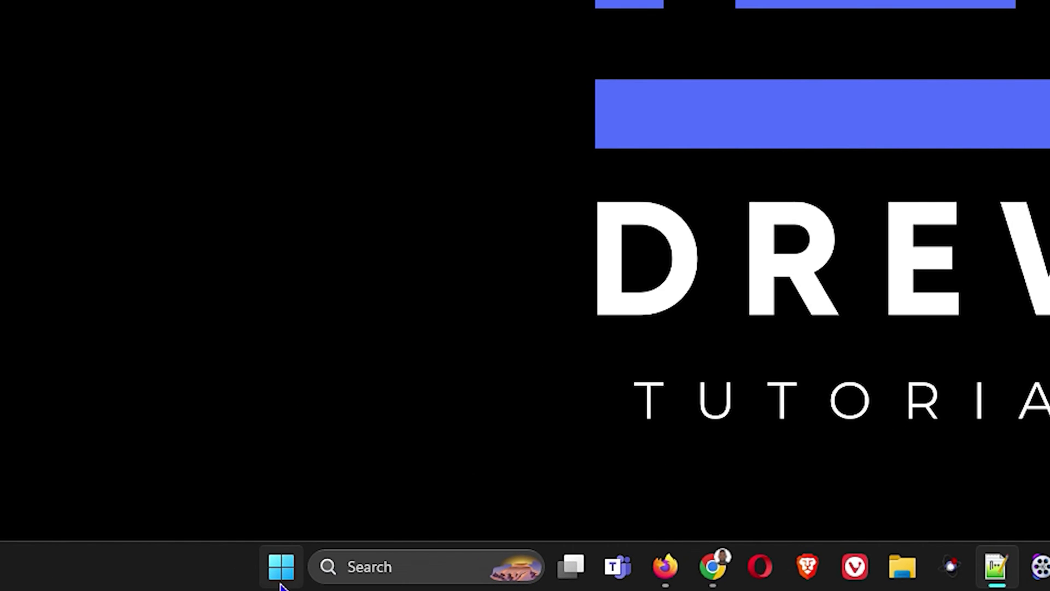
pyautogui.rightClick(281, 583)
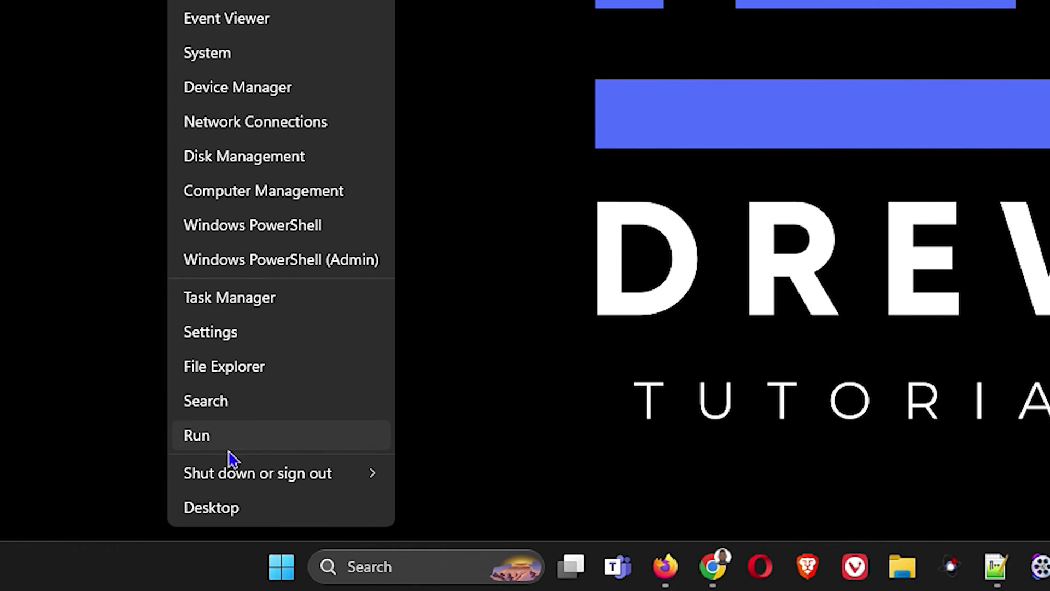
pyautogui.click(268, 340)
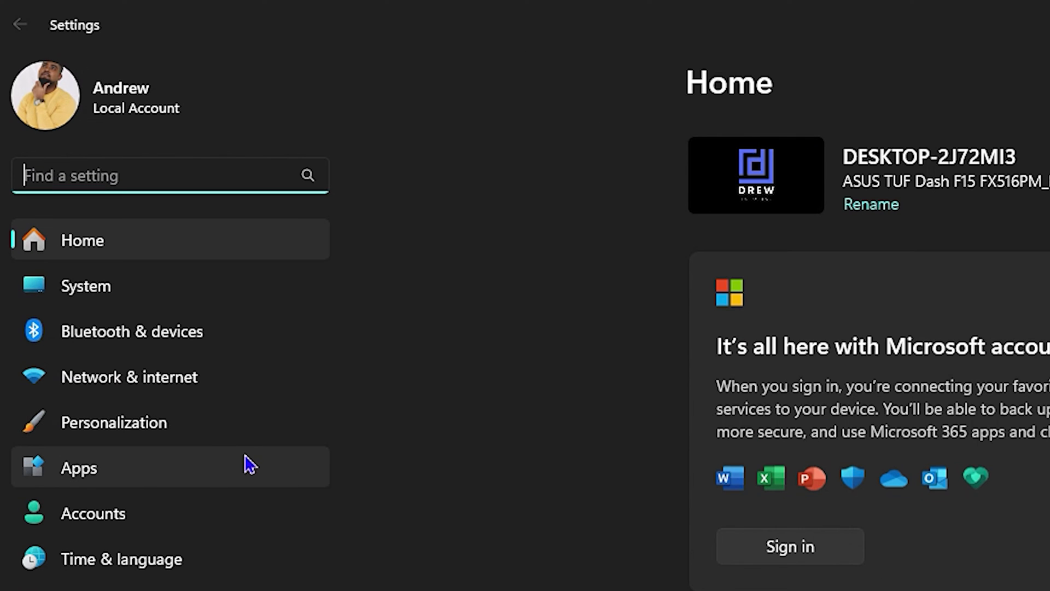
pyautogui.click(166, 425)
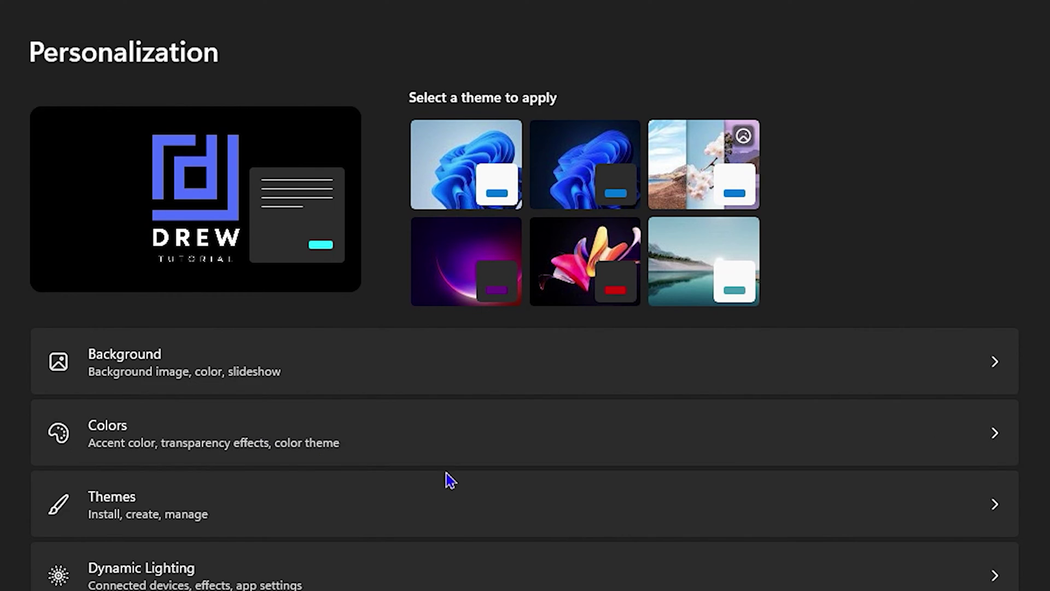
pyautogui.click(304, 517)
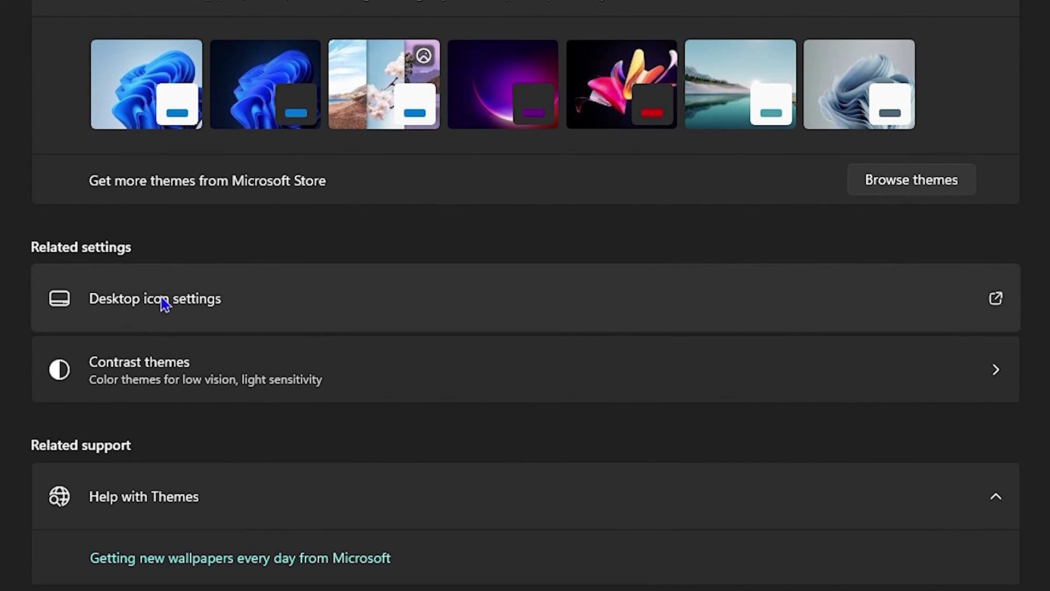
pyautogui.click(353, 316)
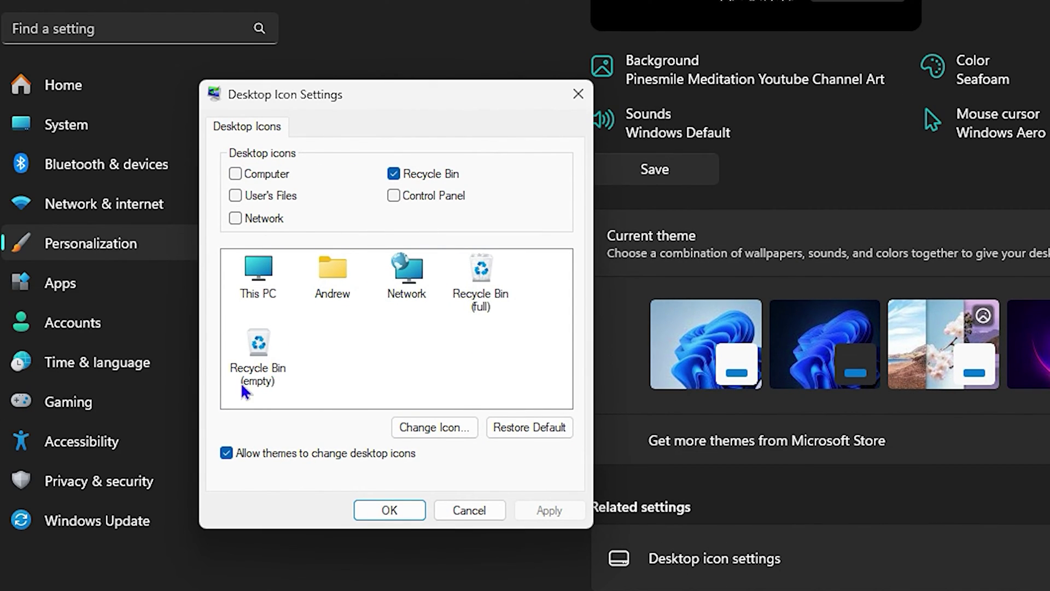
# Step: Set the Recycle Bin (full) icon to minecraft-chest-full.ico from Downloads
pyautogui.click(489, 288)
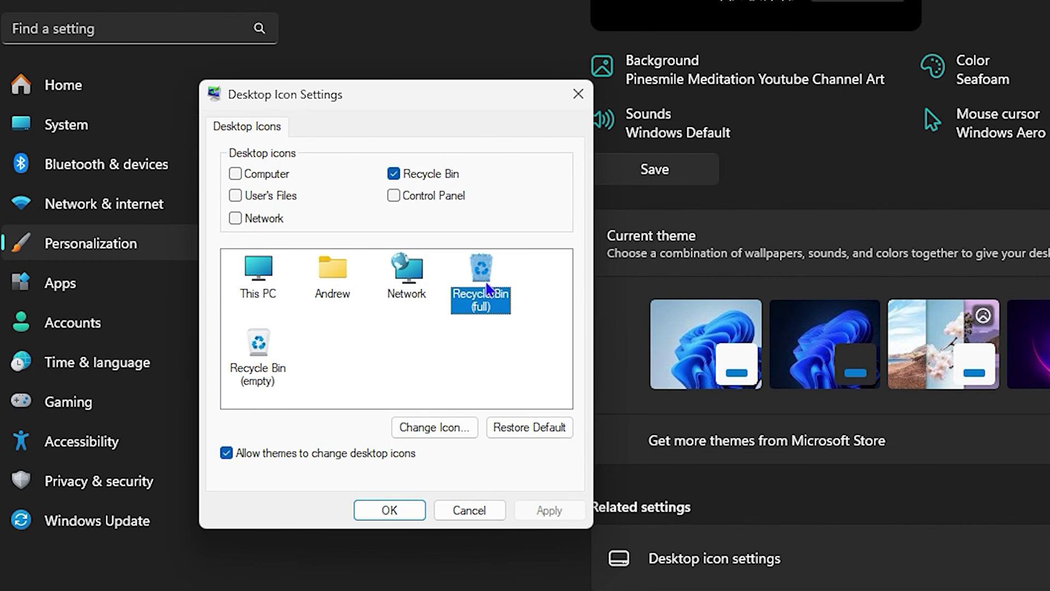
pyautogui.click(429, 428)
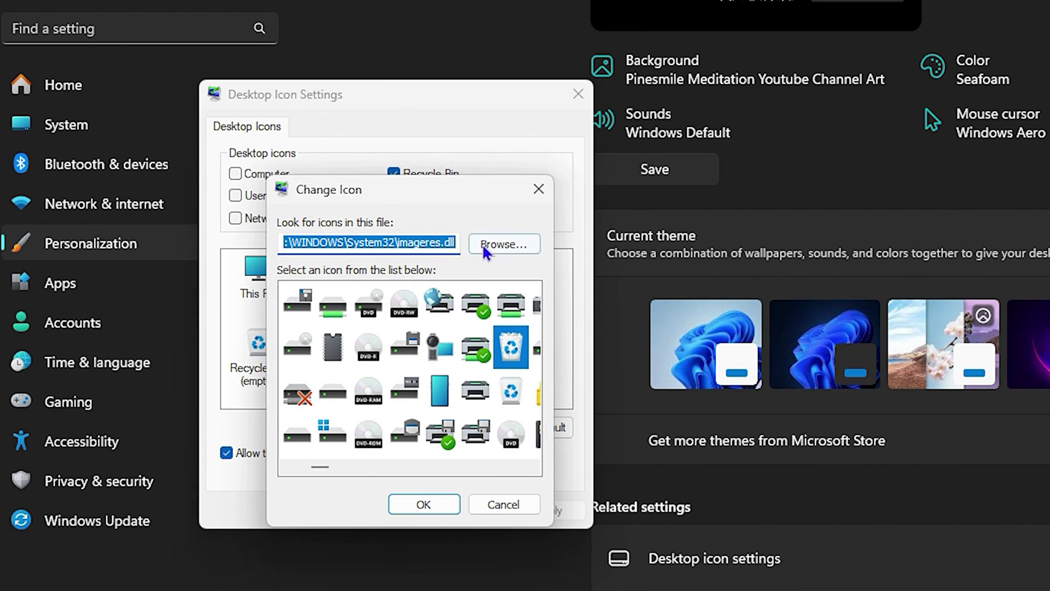
pyautogui.click(504, 244)
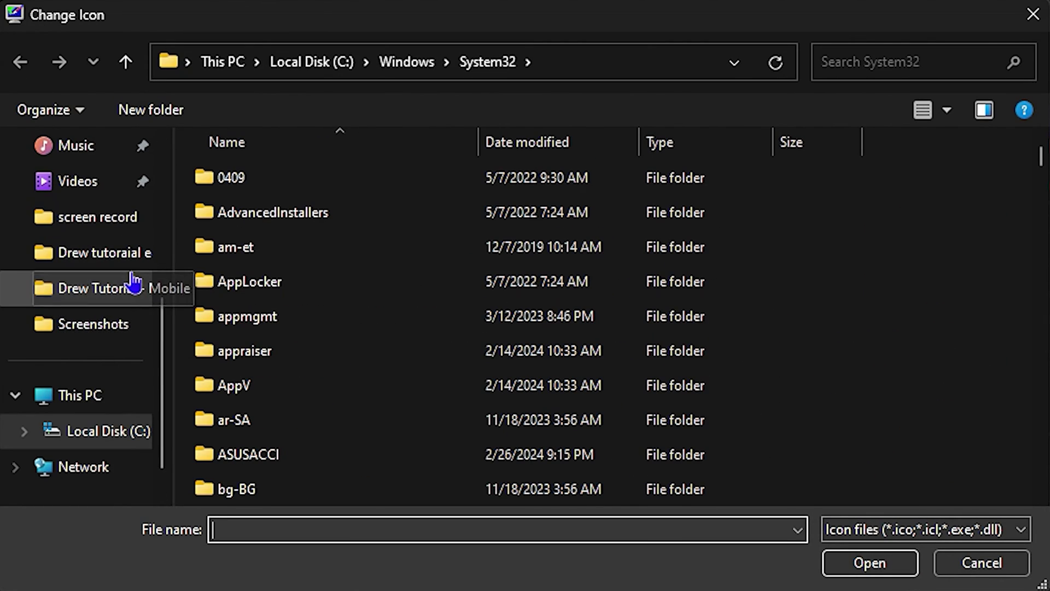
pyautogui.scroll(3, 33, 272)
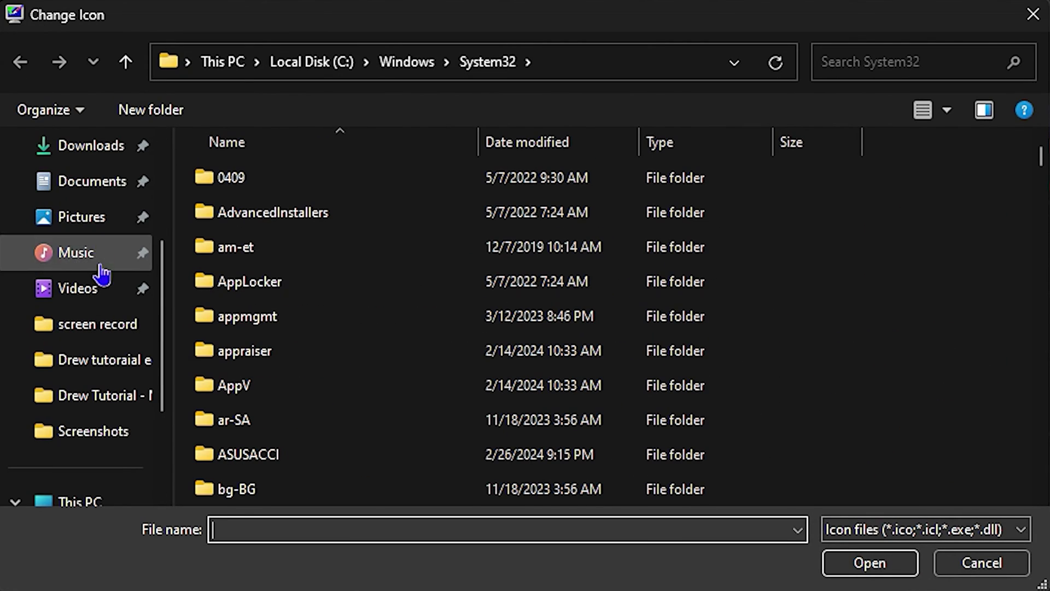
pyautogui.click(103, 145)
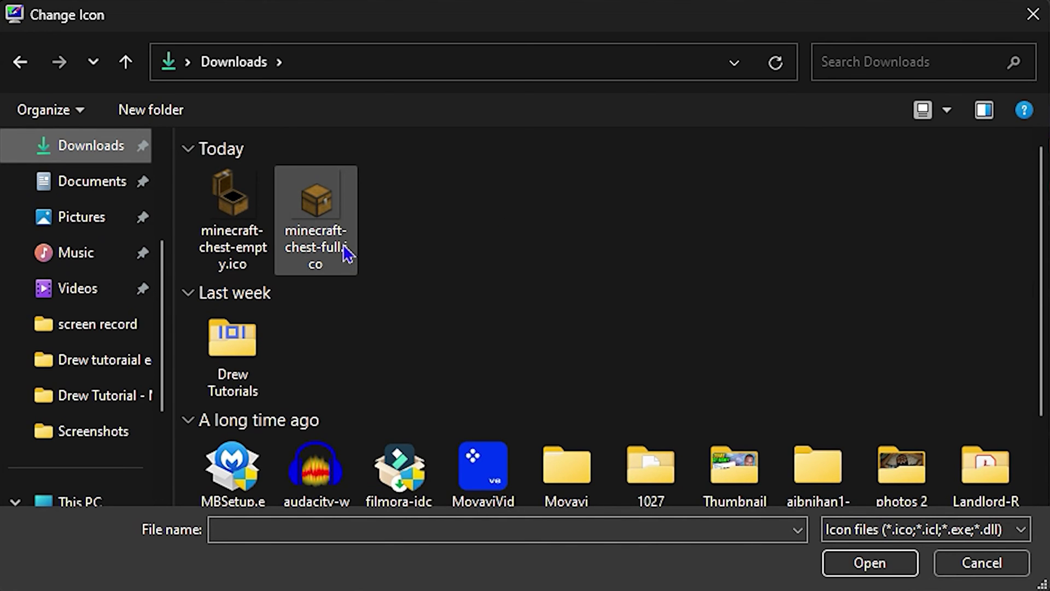
pyautogui.click(330, 234)
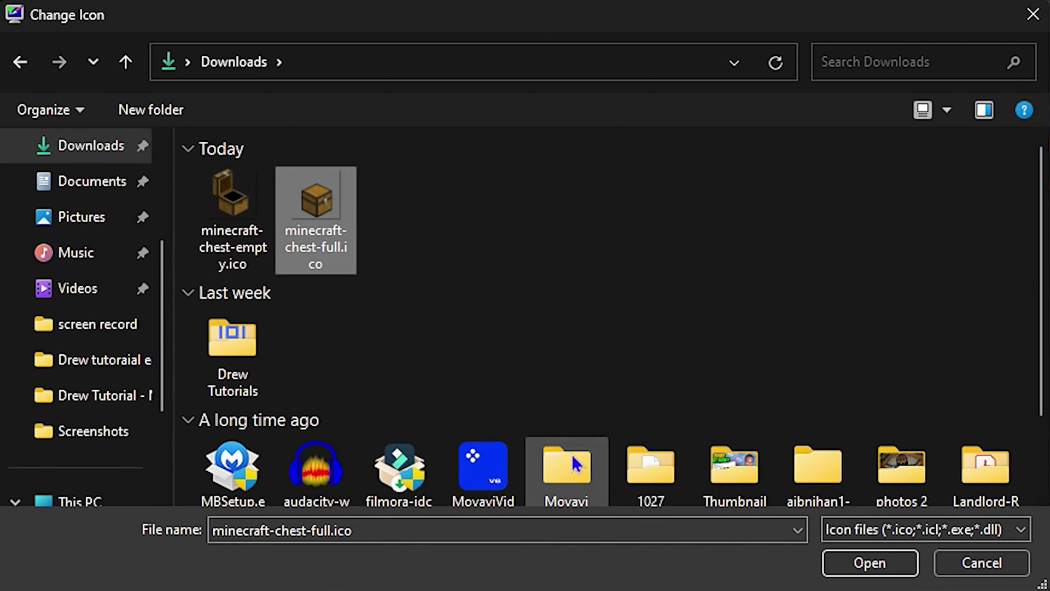
pyautogui.click(863, 564)
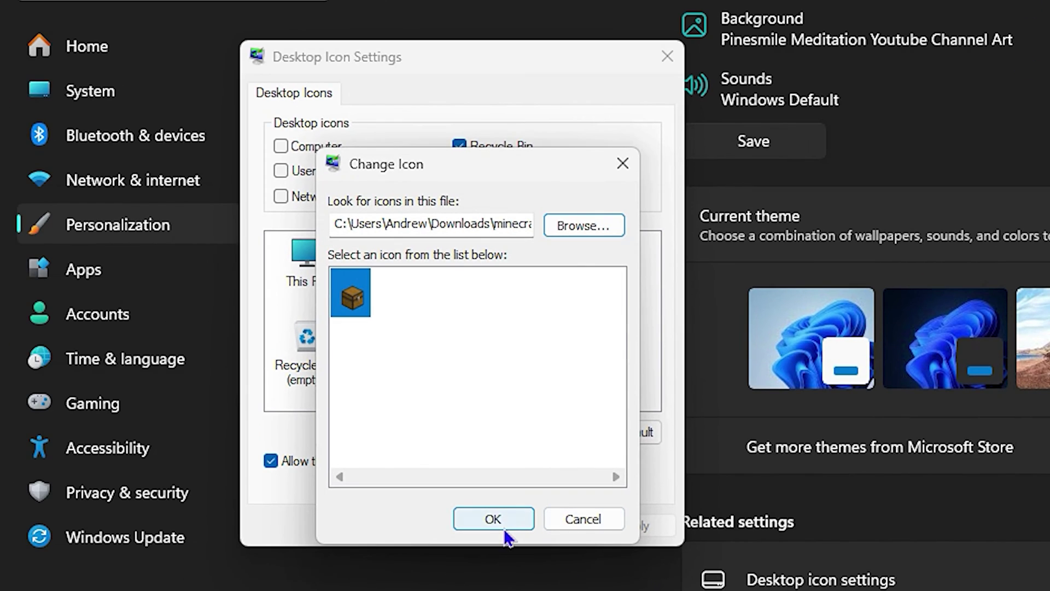
pyautogui.click(493, 518)
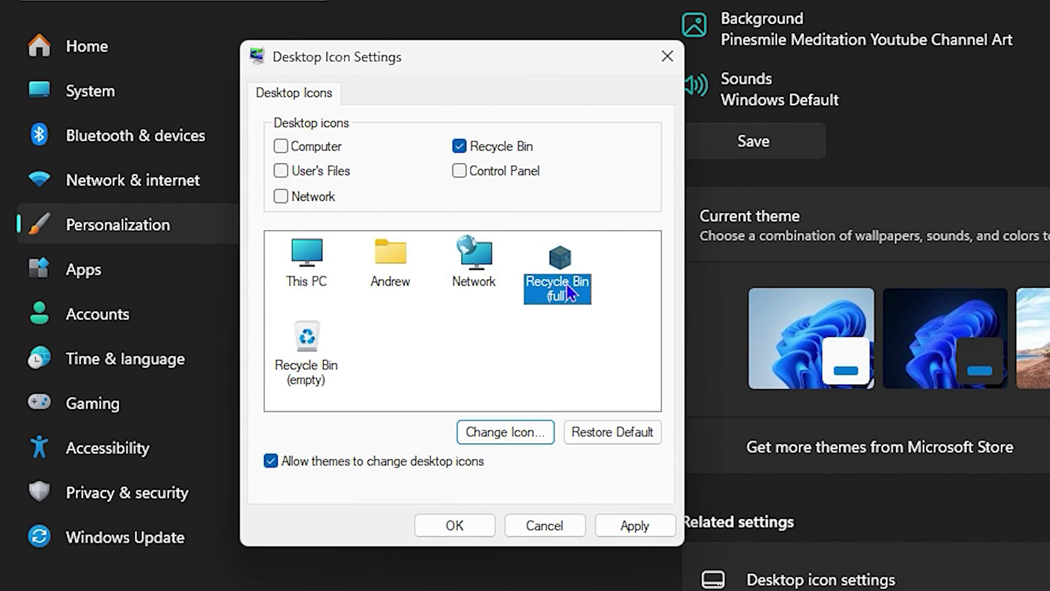
# Step: Set Recycle Bin (empty) to minecraft-chest-empty.ico, then apply and close Desktop Icon Settings
pyautogui.click(308, 346)
pyautogui.click(495, 431)
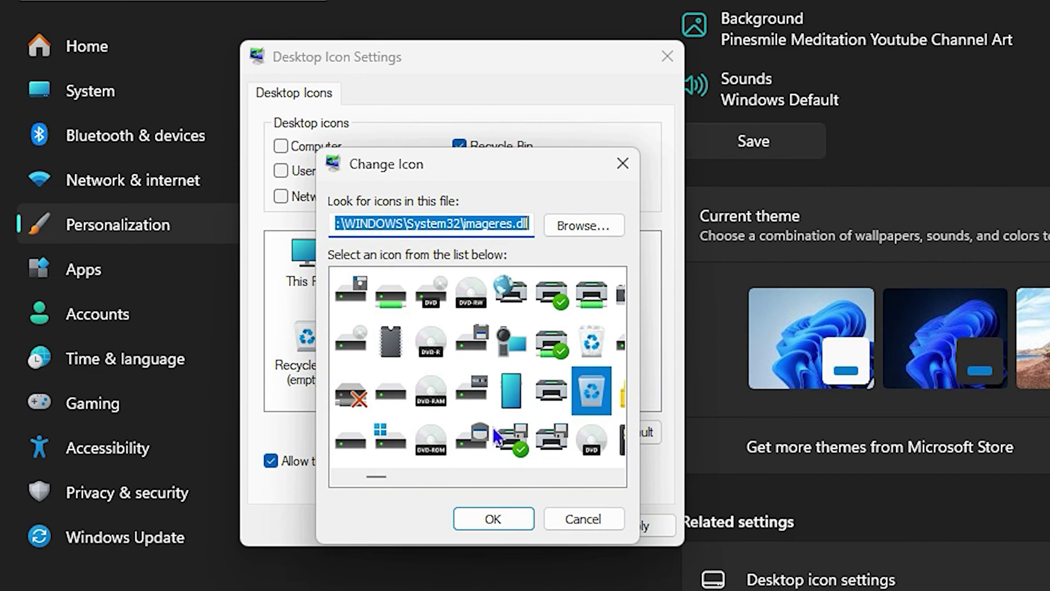
pyautogui.click(585, 229)
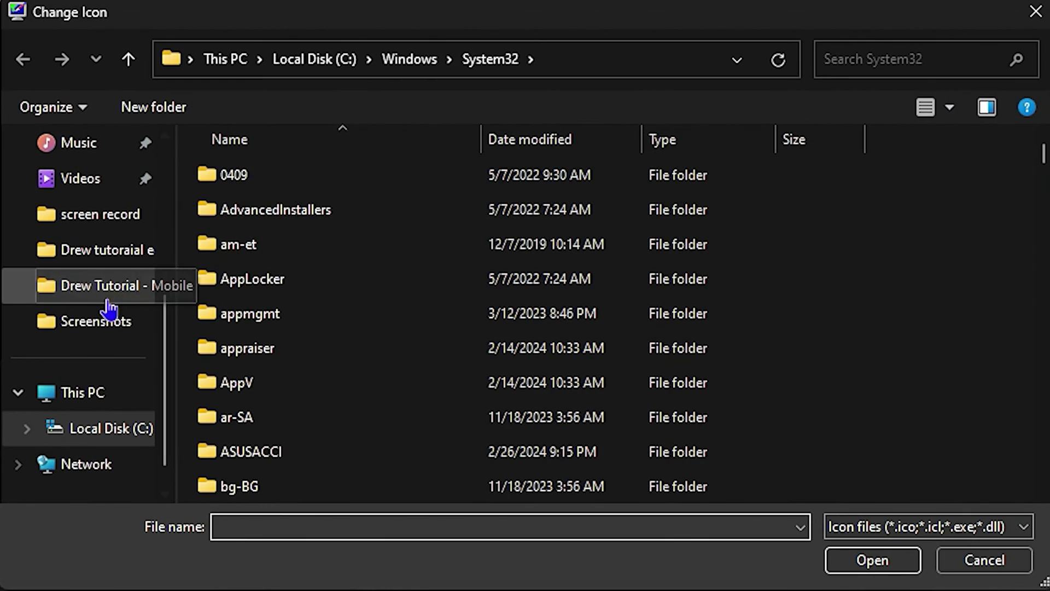
pyautogui.scroll(5, 100, 254)
pyautogui.click(86, 331)
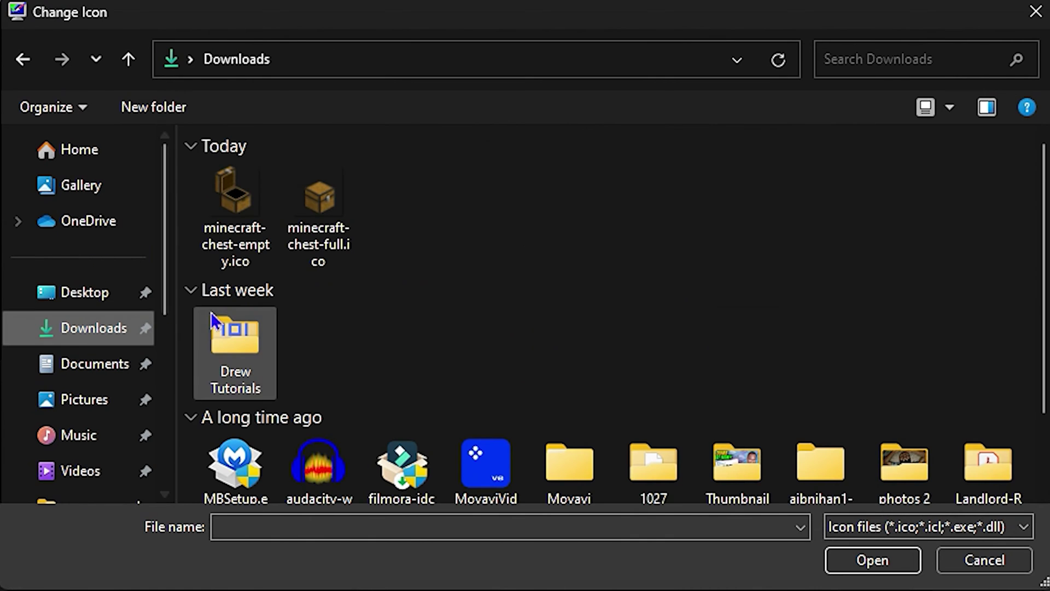
pyautogui.click(250, 268)
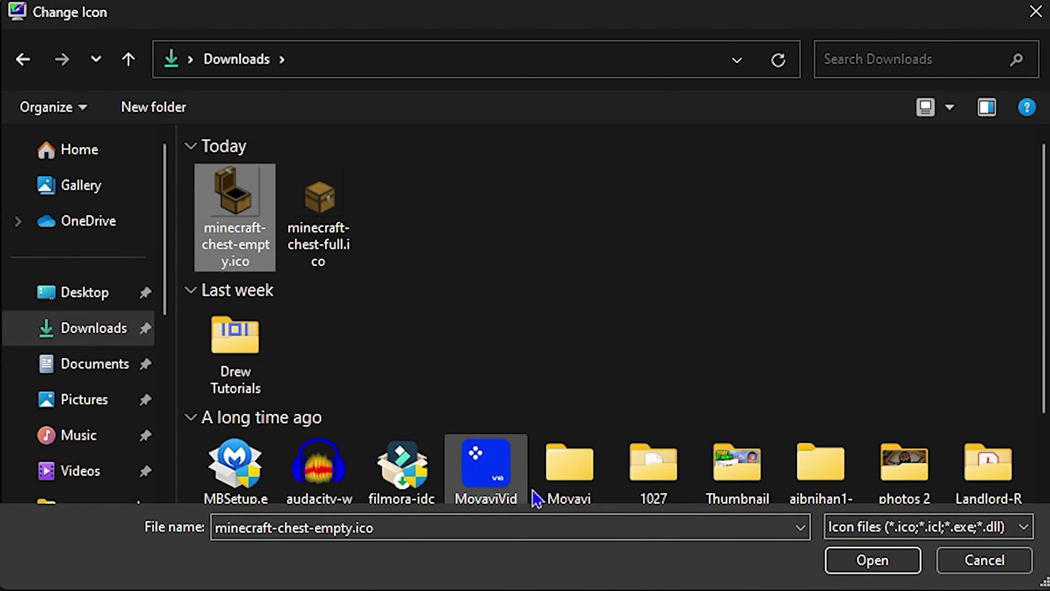
pyautogui.click(876, 569)
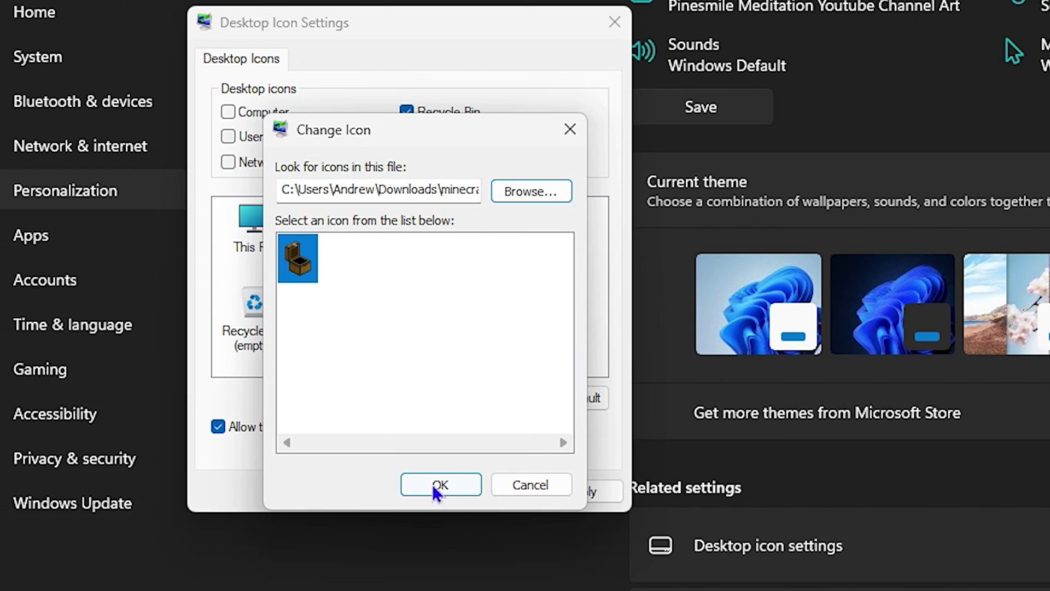
pyautogui.click(167, 332)
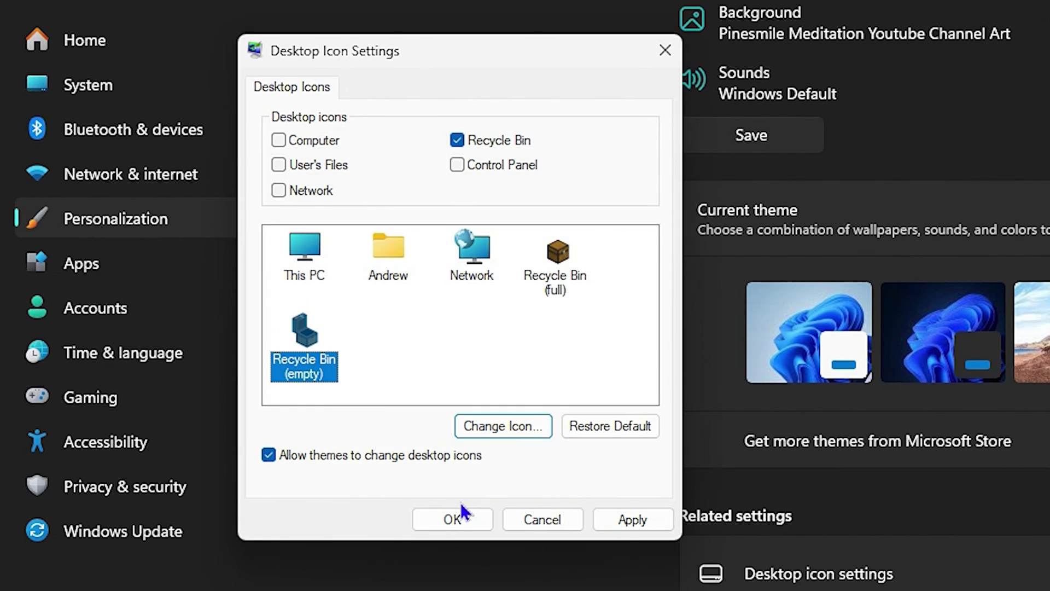
pyautogui.click(624, 528)
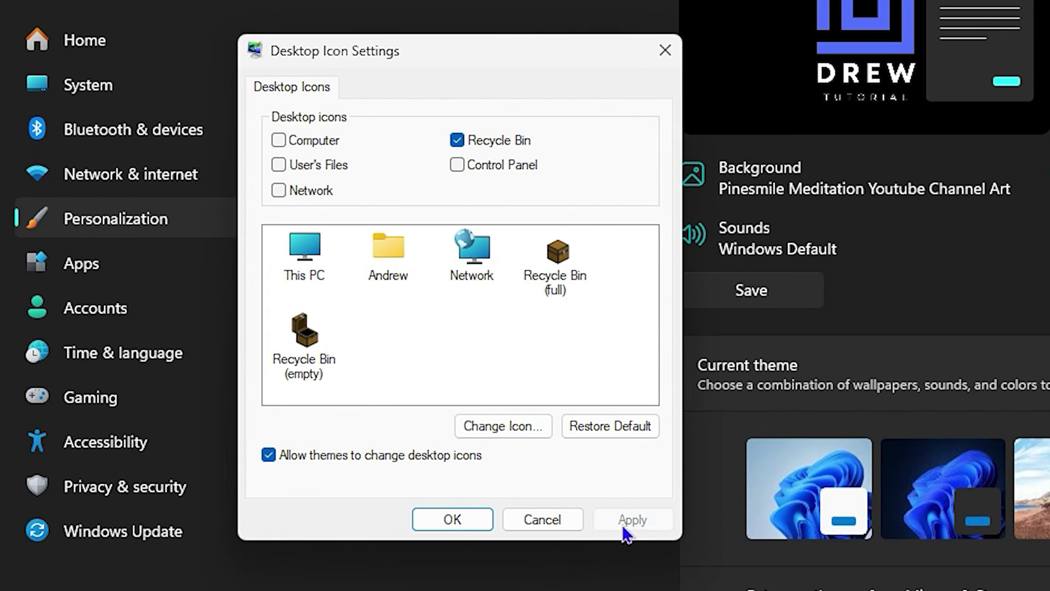
pyautogui.click(449, 526)
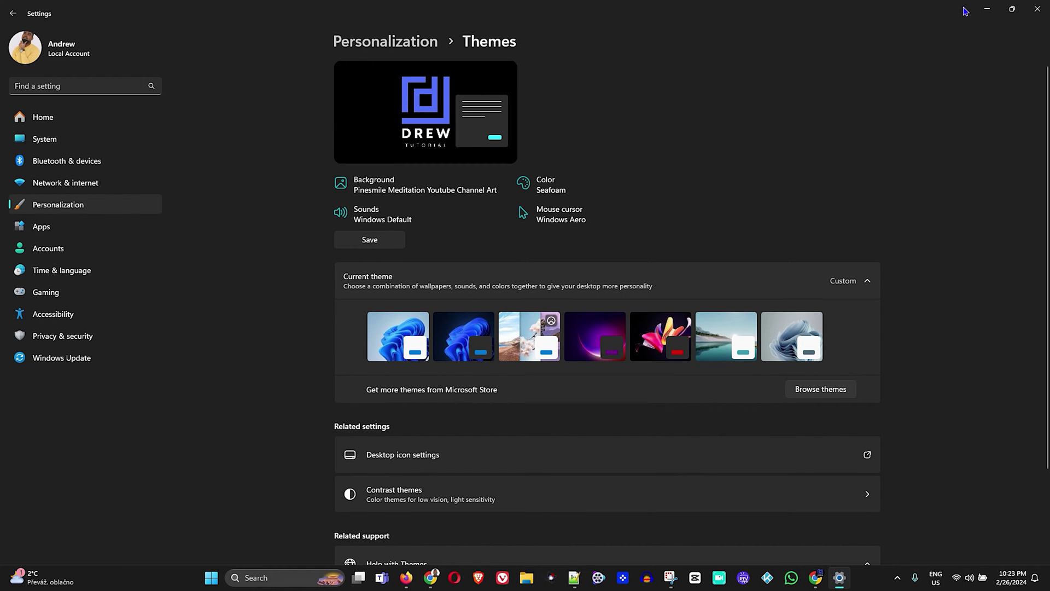
# Step: Minimize Settings and move the Recycle Bin icon slightly right on the desktop
pyautogui.click(985, 10)
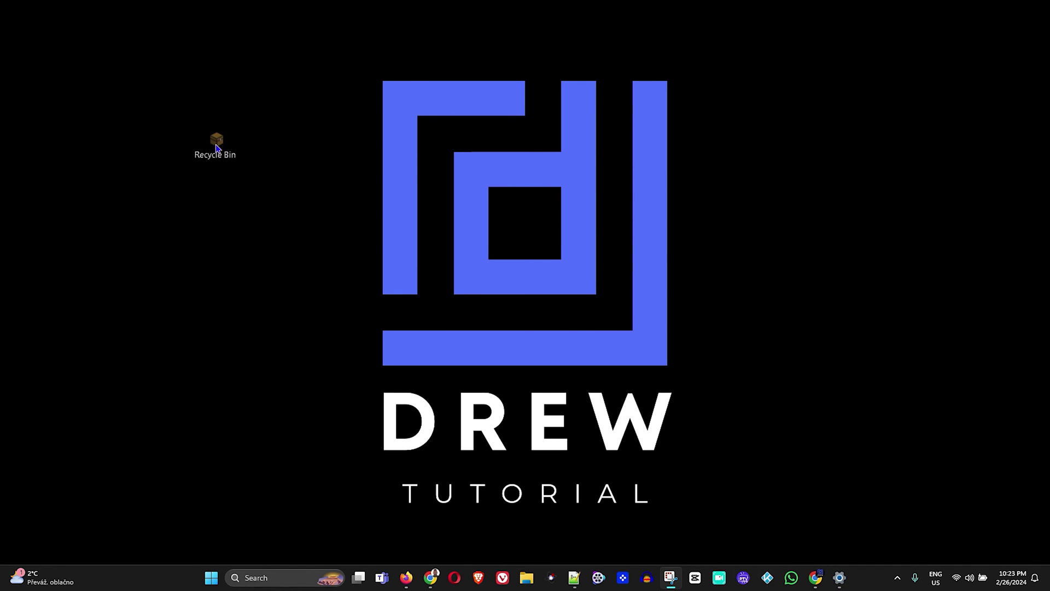
pyautogui.click(44, 58)
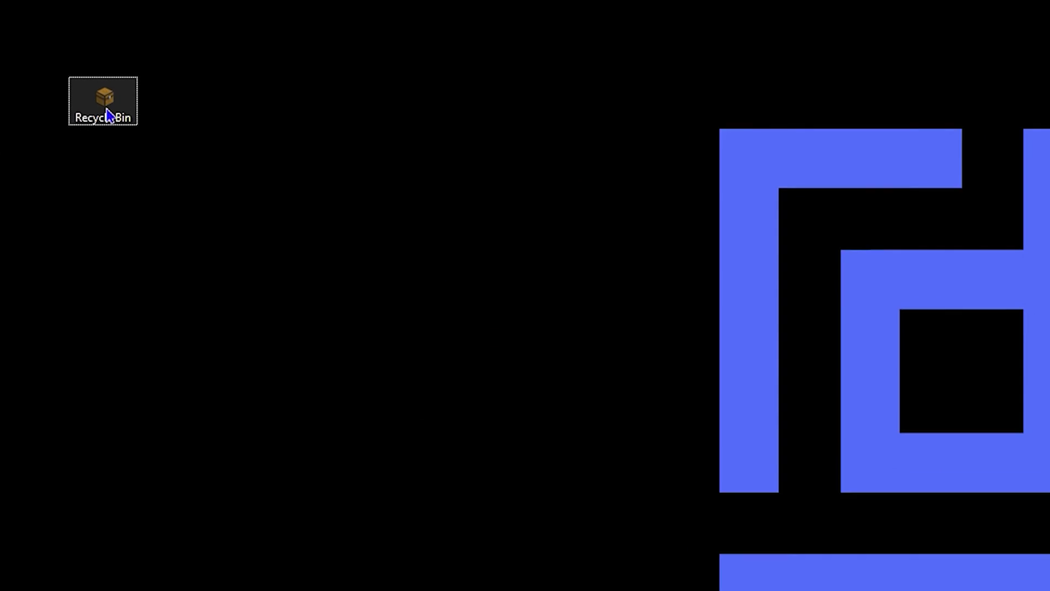
pyautogui.moveTo(38, 57); pyautogui.dragTo(107, 85)
pyautogui.click(247, 188)
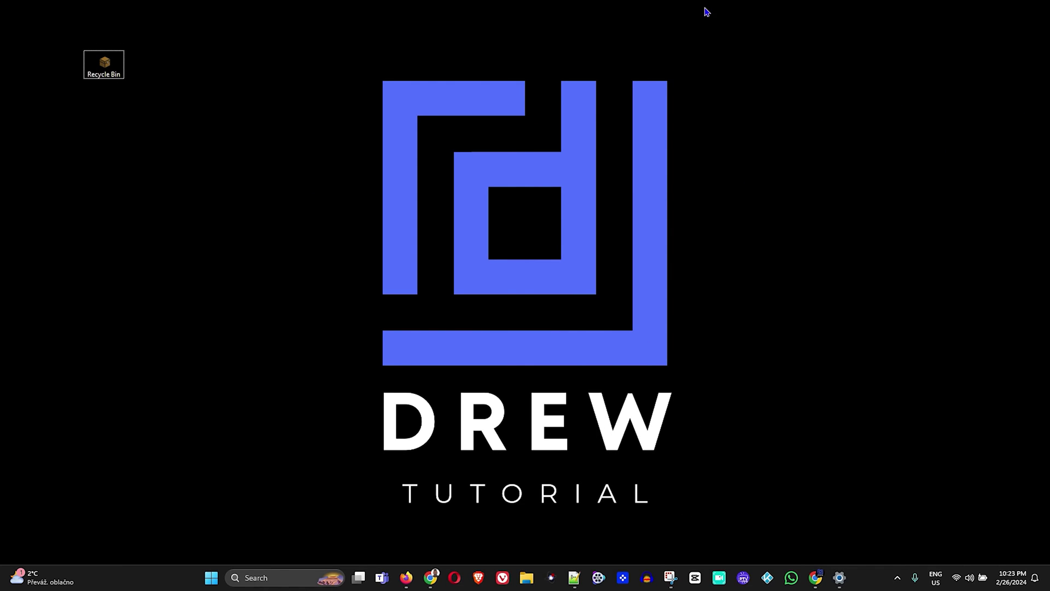
# Step: Create a desktop folder named sfdfd, drag it into the Recycle Bin, and close the bin
pyautogui.rightClick(292, 195)
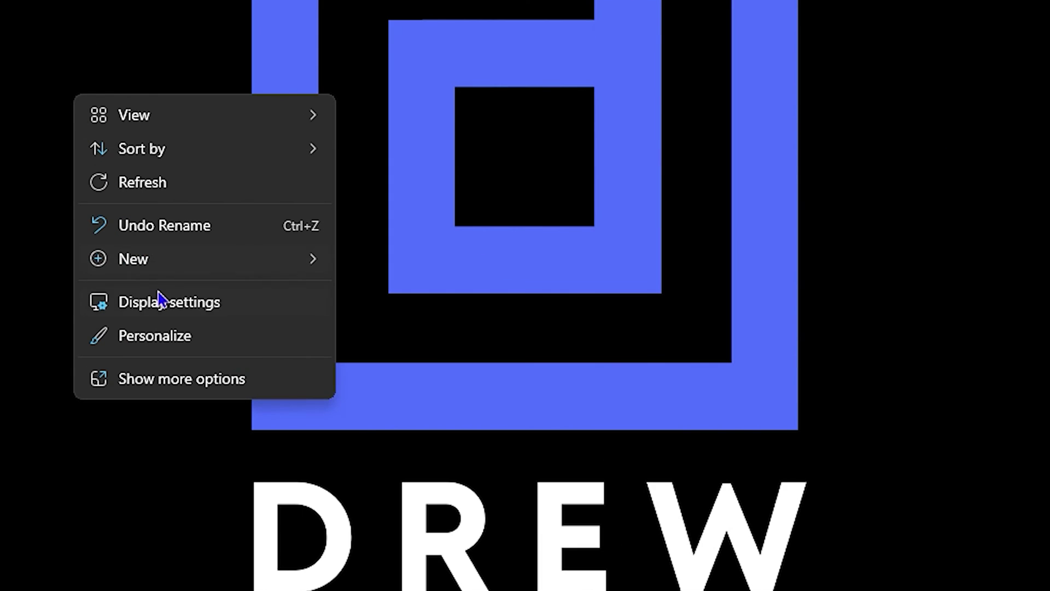
pyautogui.moveTo(346, 281)
pyautogui.click(399, 262)
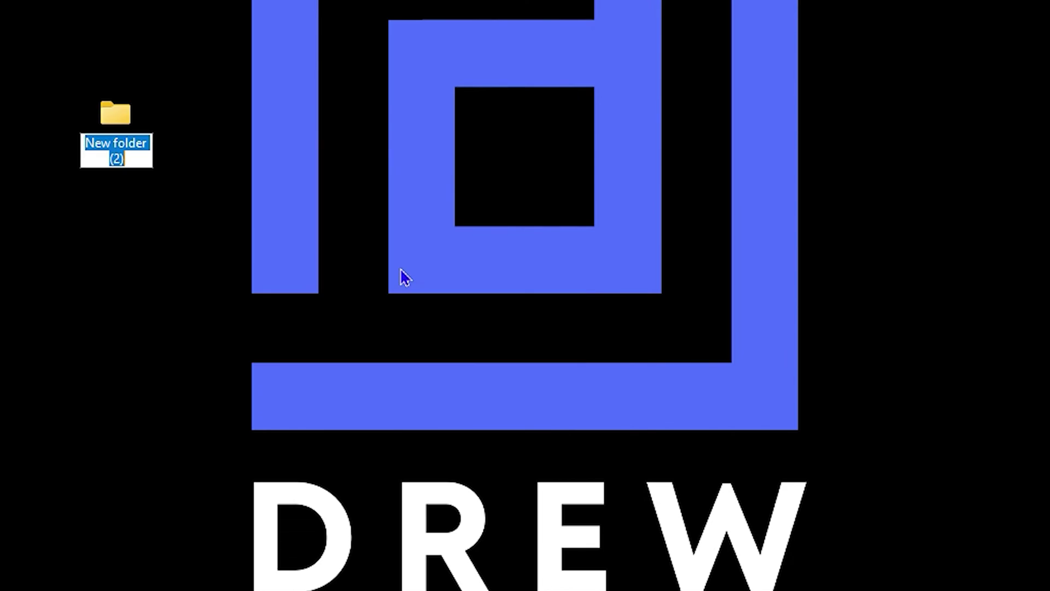
pyautogui.write('sfdfd')
pyautogui.press('Return')
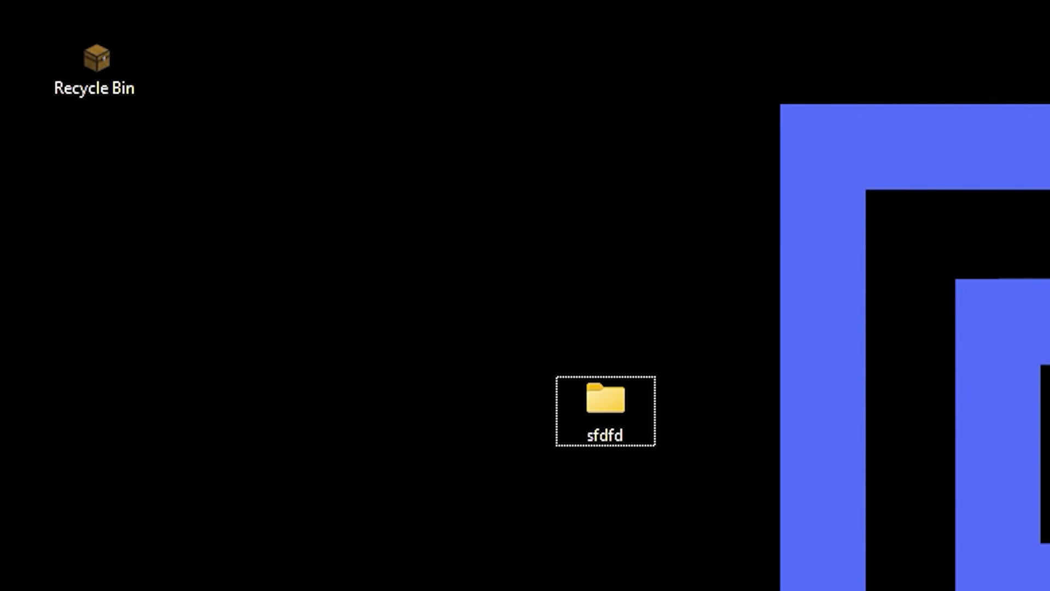
pyautogui.moveTo(606, 433); pyautogui.dragTo(99, 71)
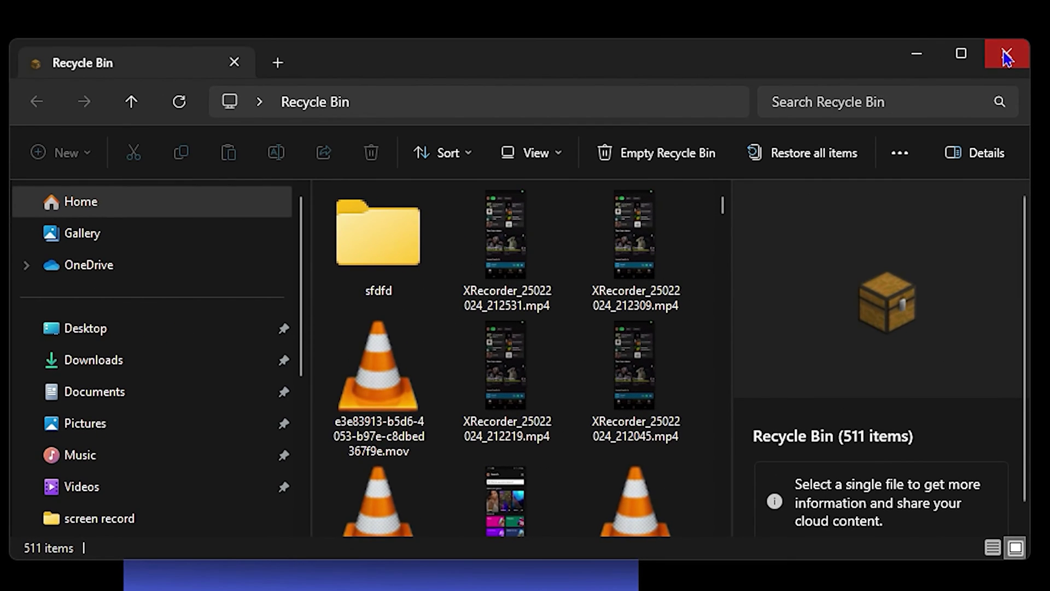
pyautogui.click(1016, 54)
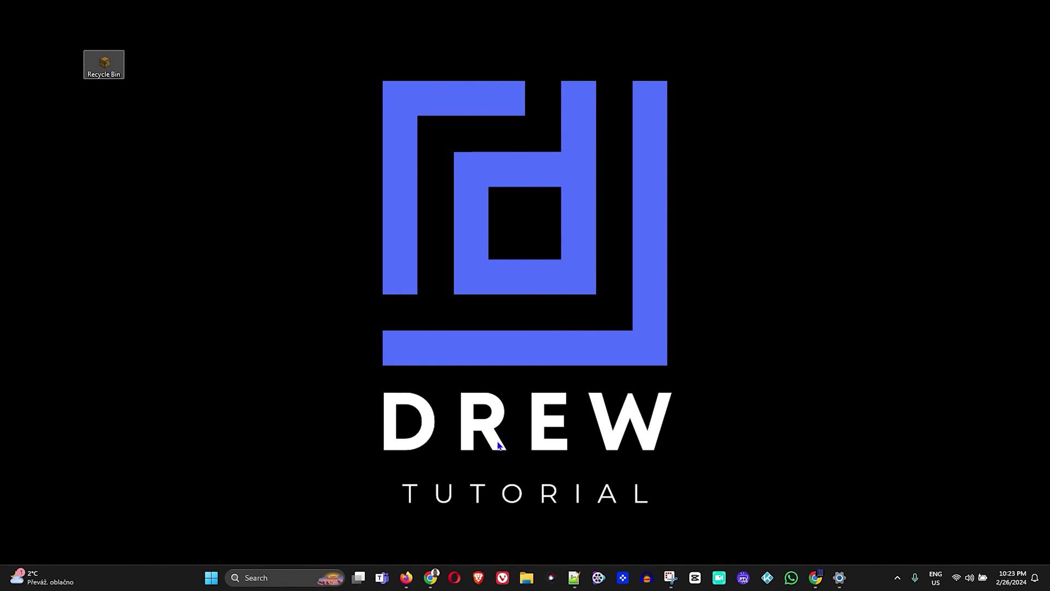
# Step: Reopen Desktop icon settings from Settings' Themes page
pyautogui.rightClick(211, 578)
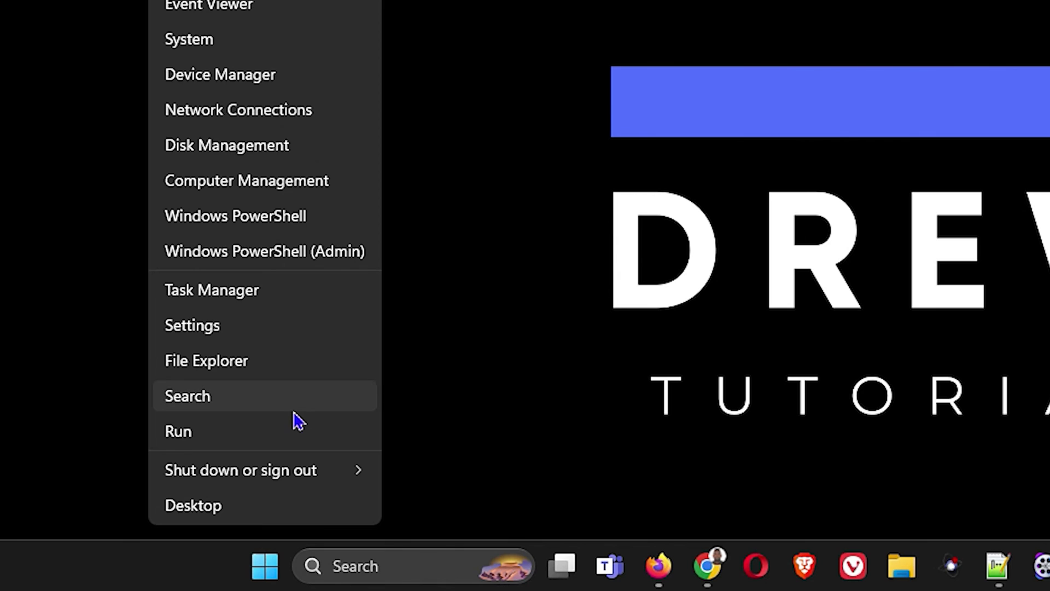
pyautogui.click(230, 334)
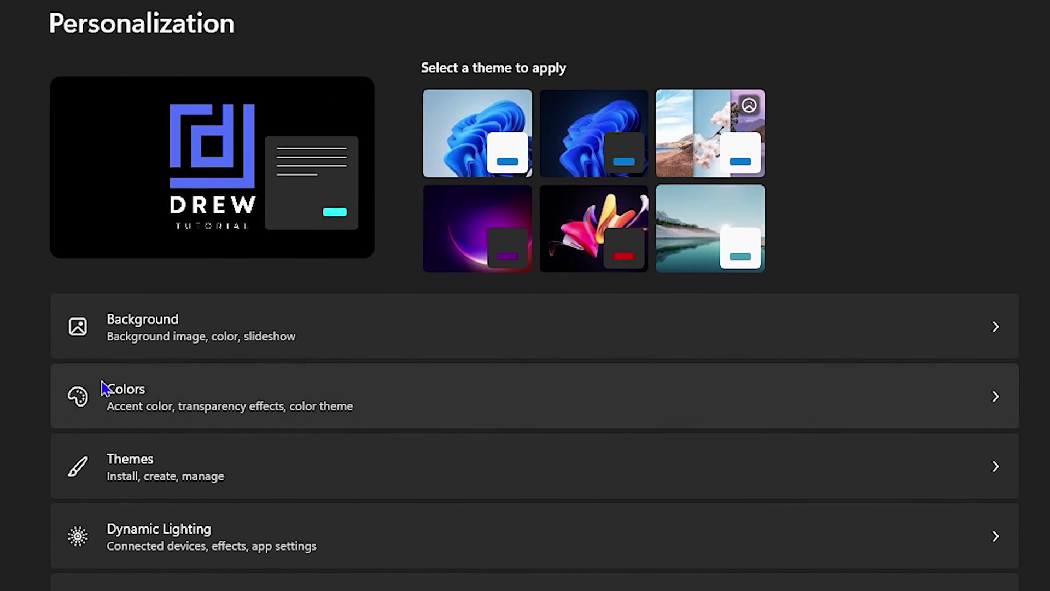
pyautogui.click(921, 380)
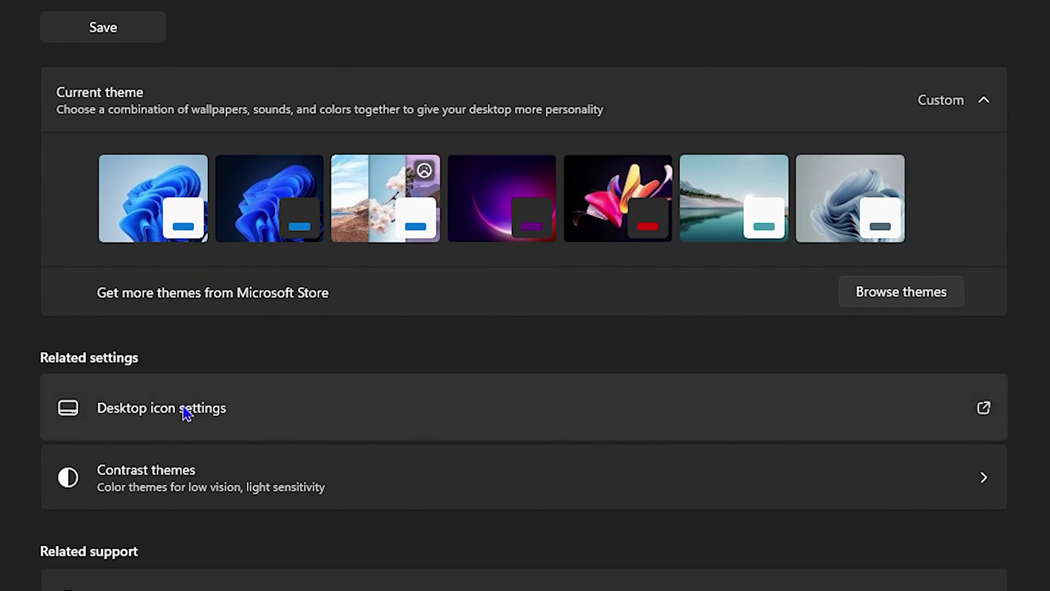
pyautogui.click(284, 419)
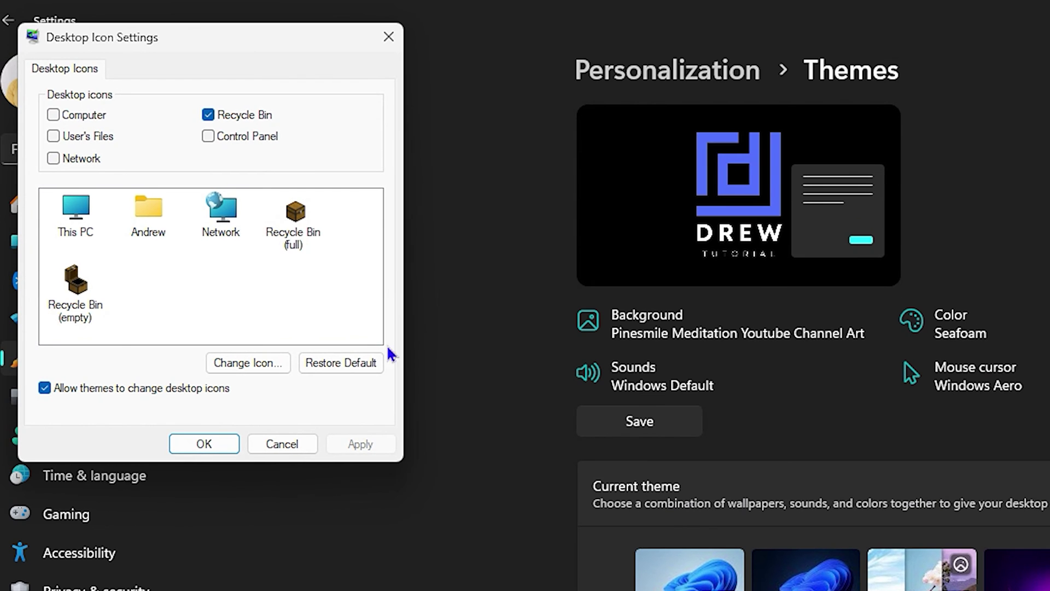
# Step: Restore default icons for full and empty Recycle Bin, apply, and close Settings
pyautogui.click(303, 229)
pyautogui.click(80, 297)
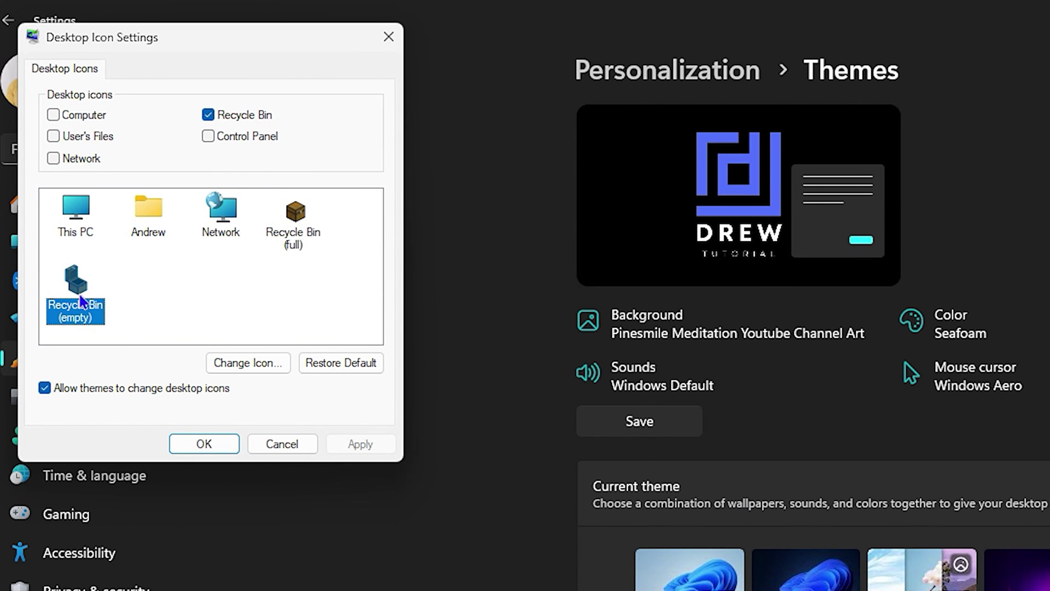
pyautogui.click(296, 239)
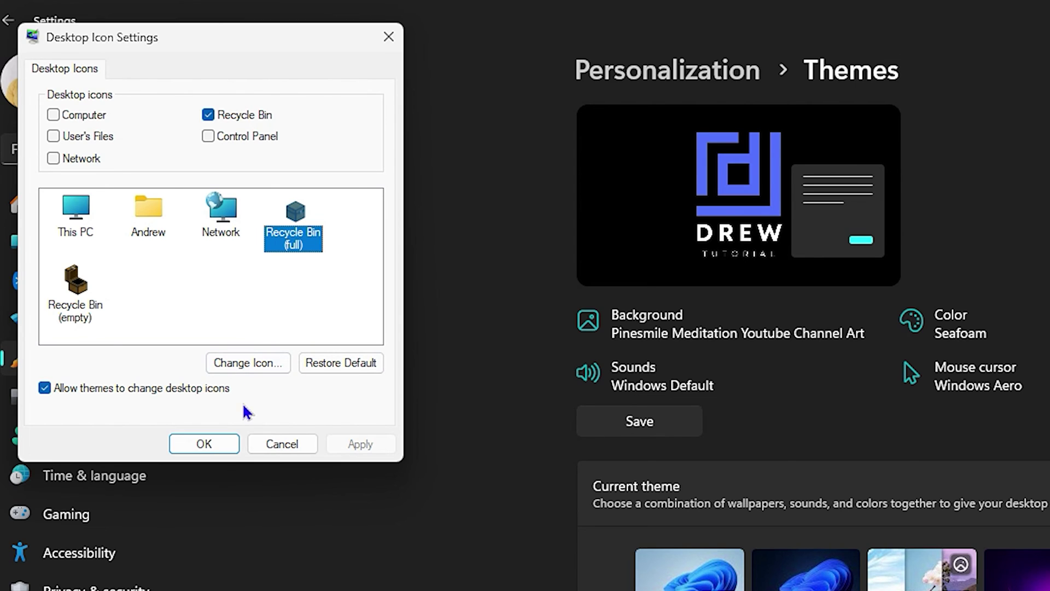
pyautogui.click(344, 375)
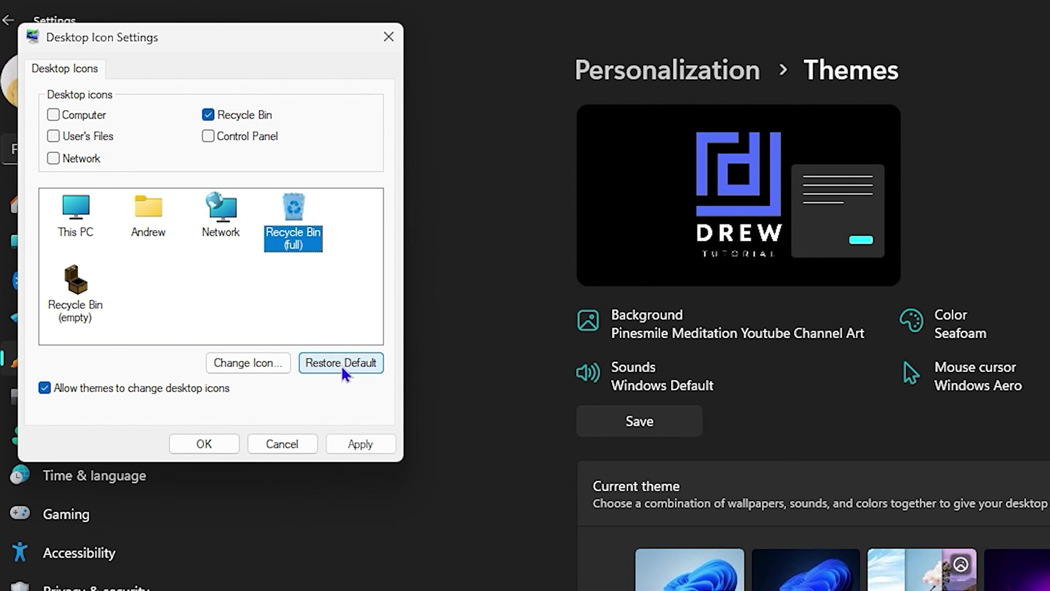
pyautogui.click(62, 298)
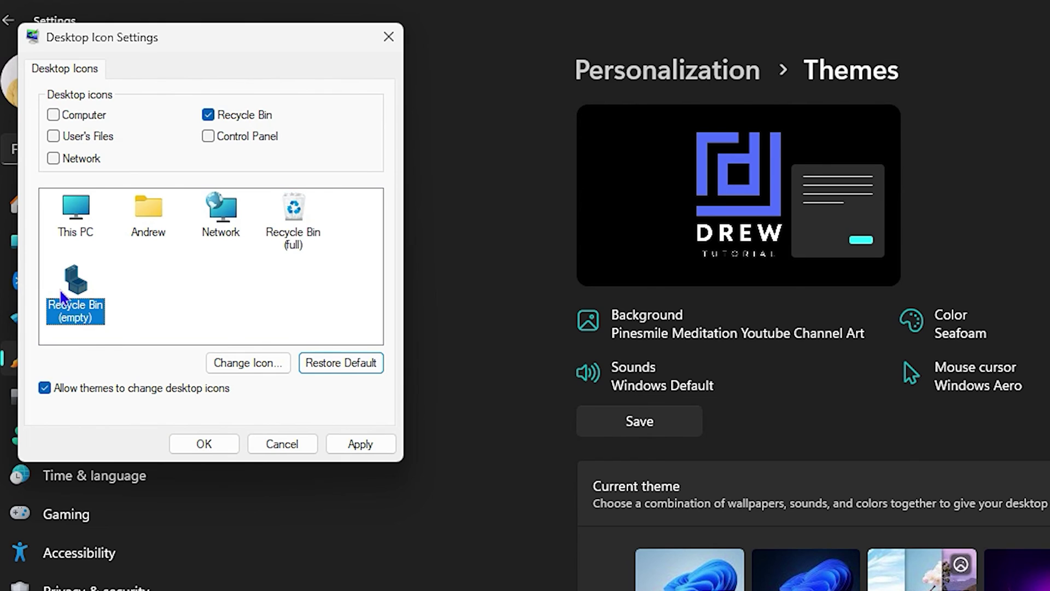
pyautogui.click(350, 367)
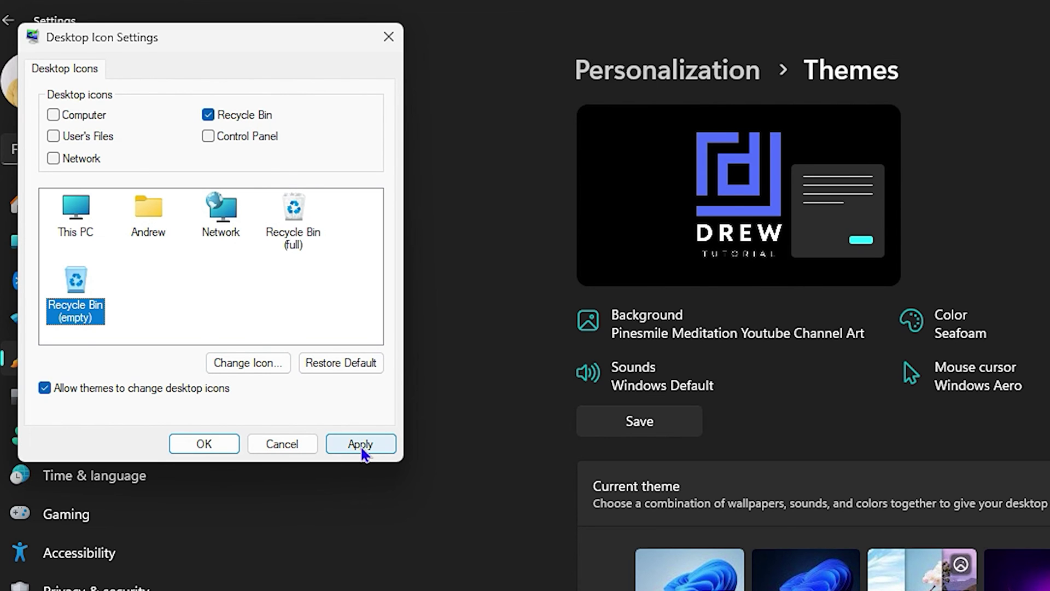
pyautogui.click(360, 444)
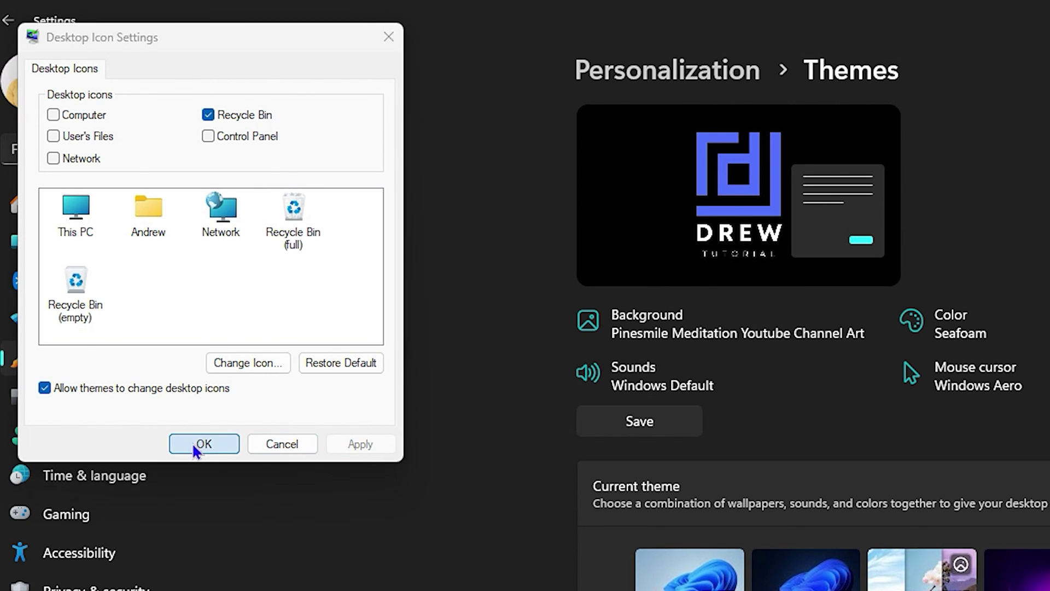
pyautogui.click(203, 444)
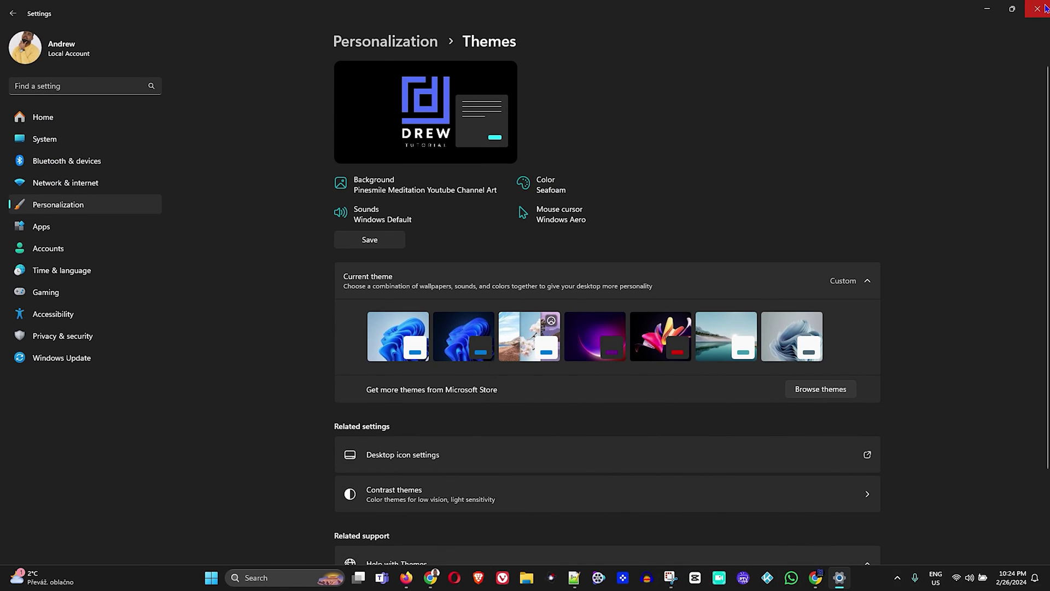
pyautogui.click(1046, 8)
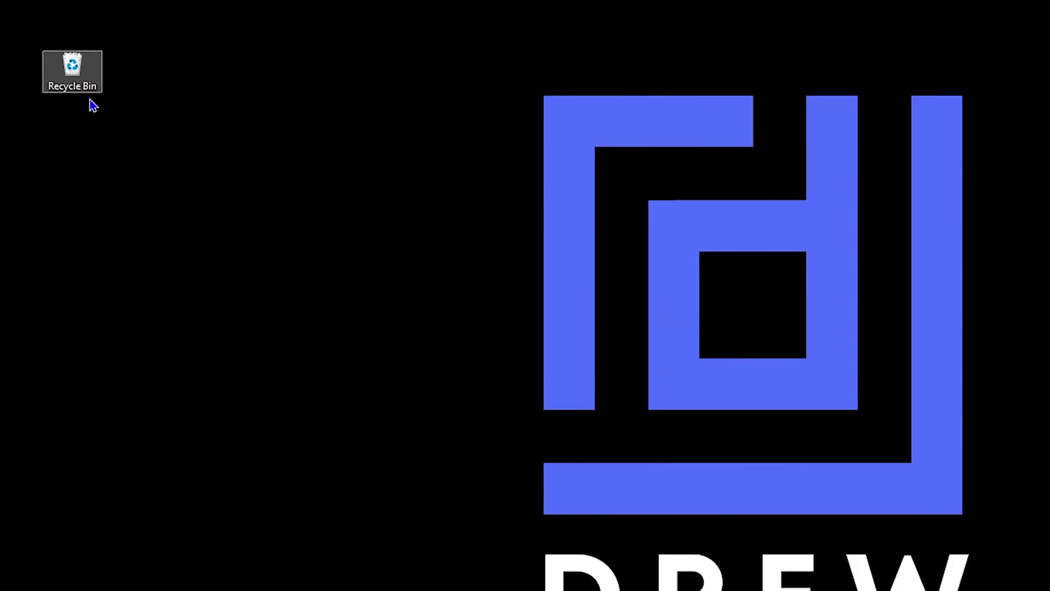